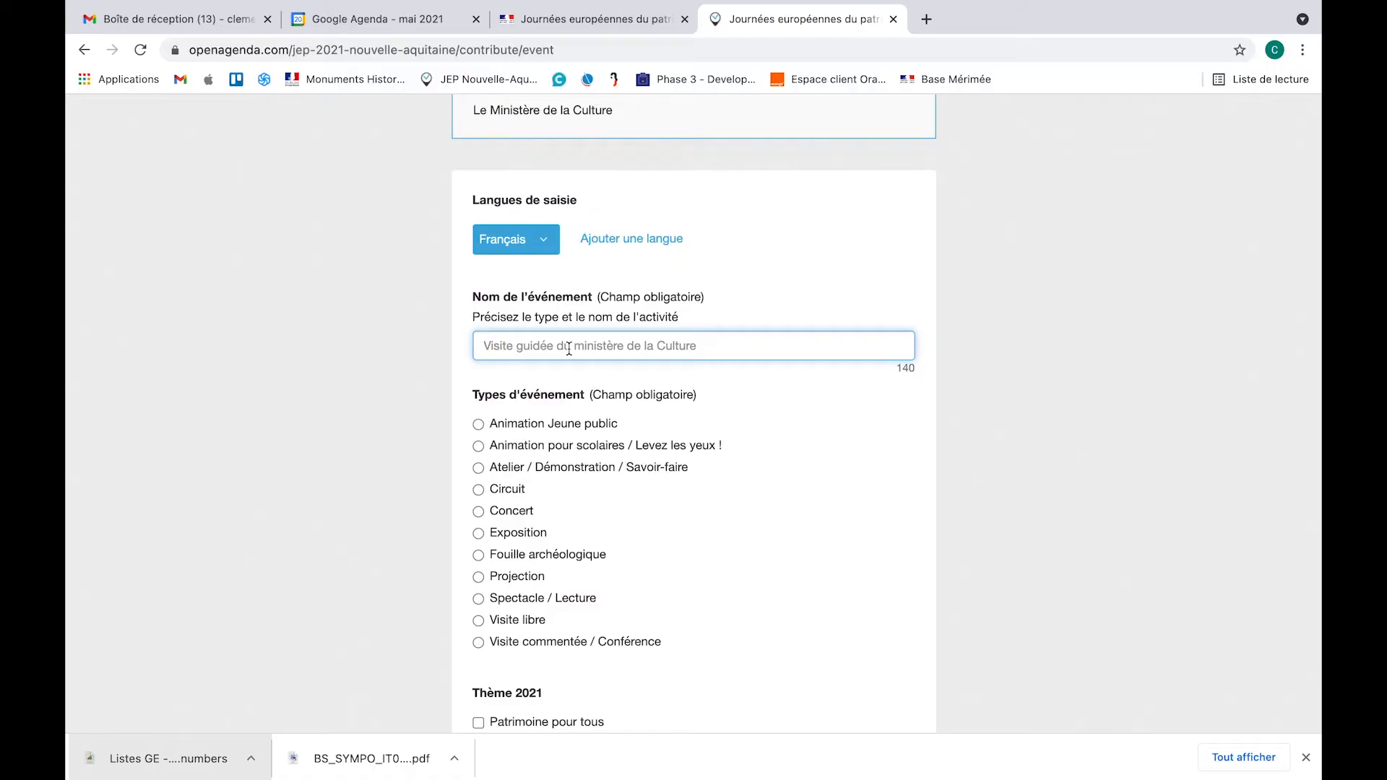
Step: Name the event "Découverte d'un château médiéval"
scroll(570, 348, down, 1)
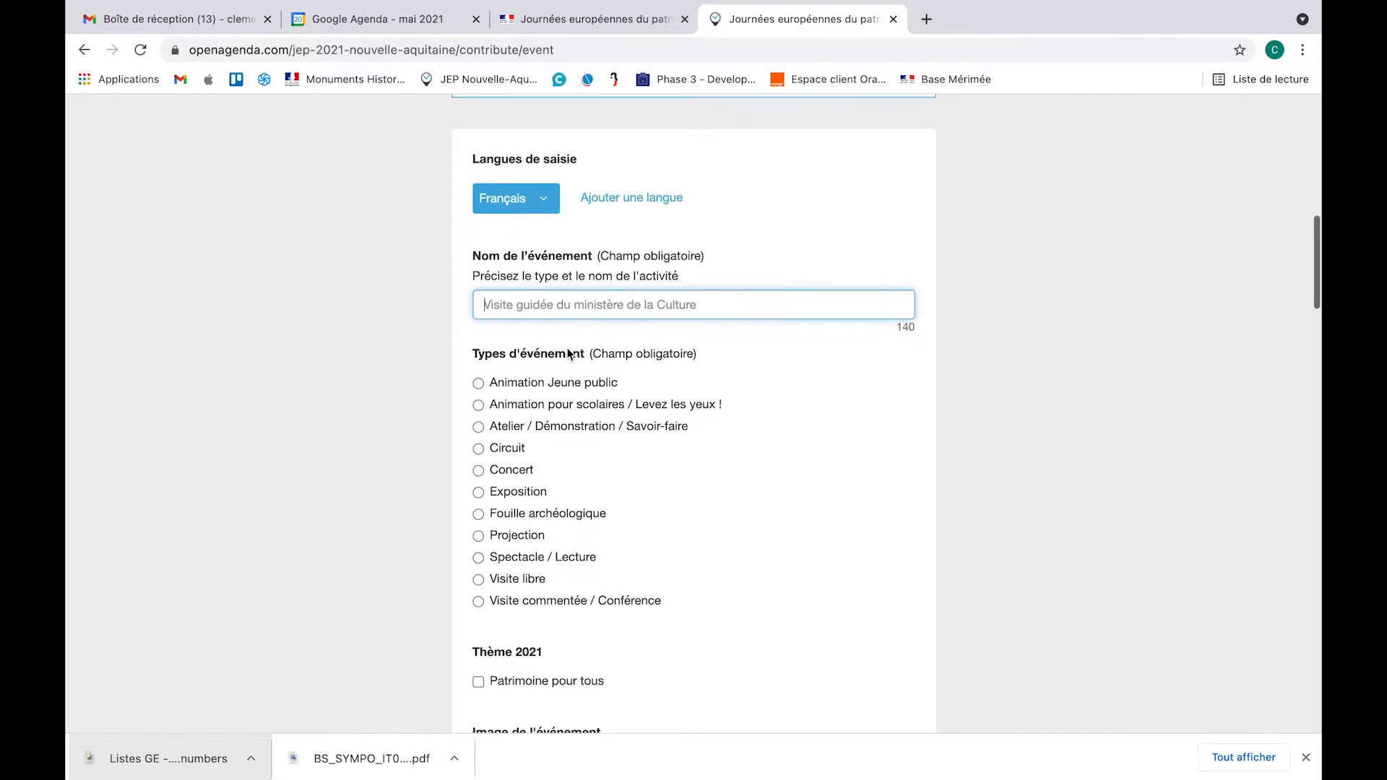
click(504, 307)
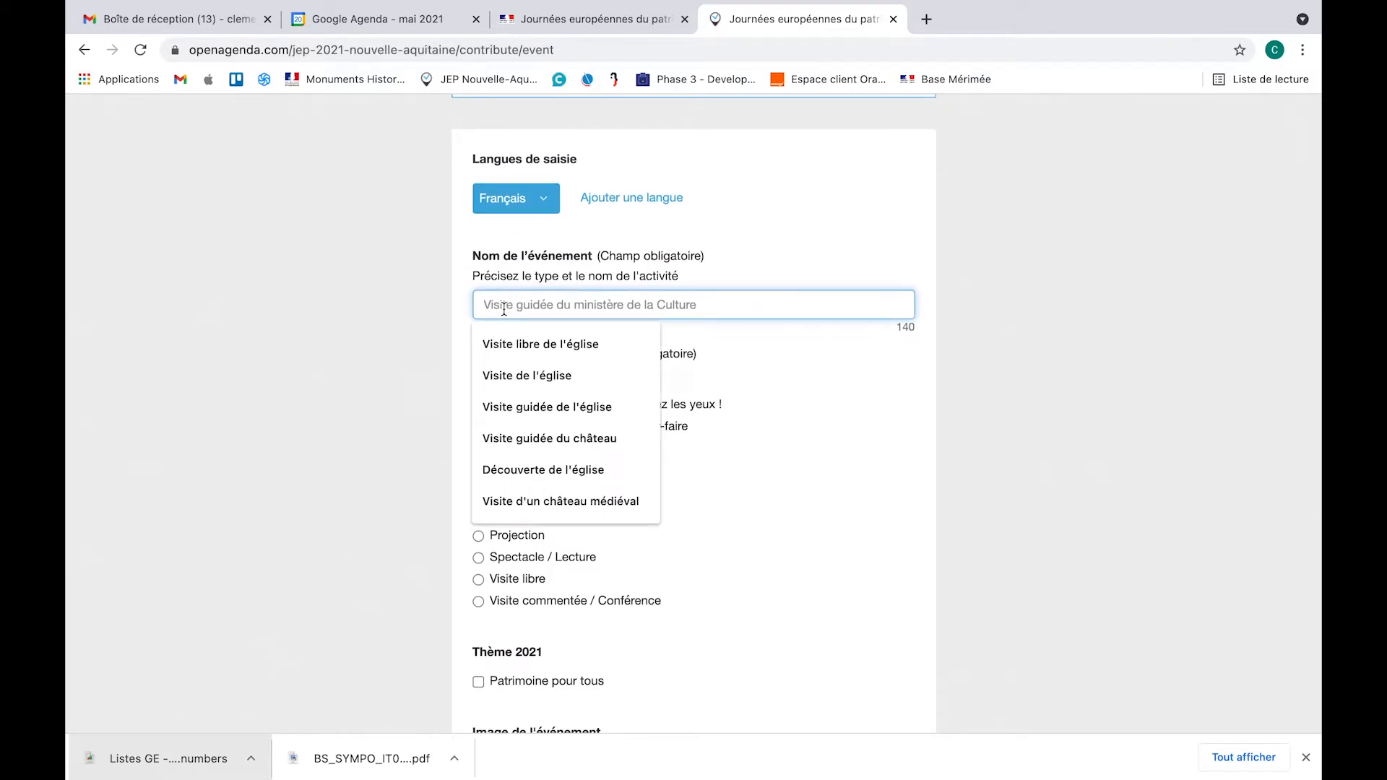
text(Décou)
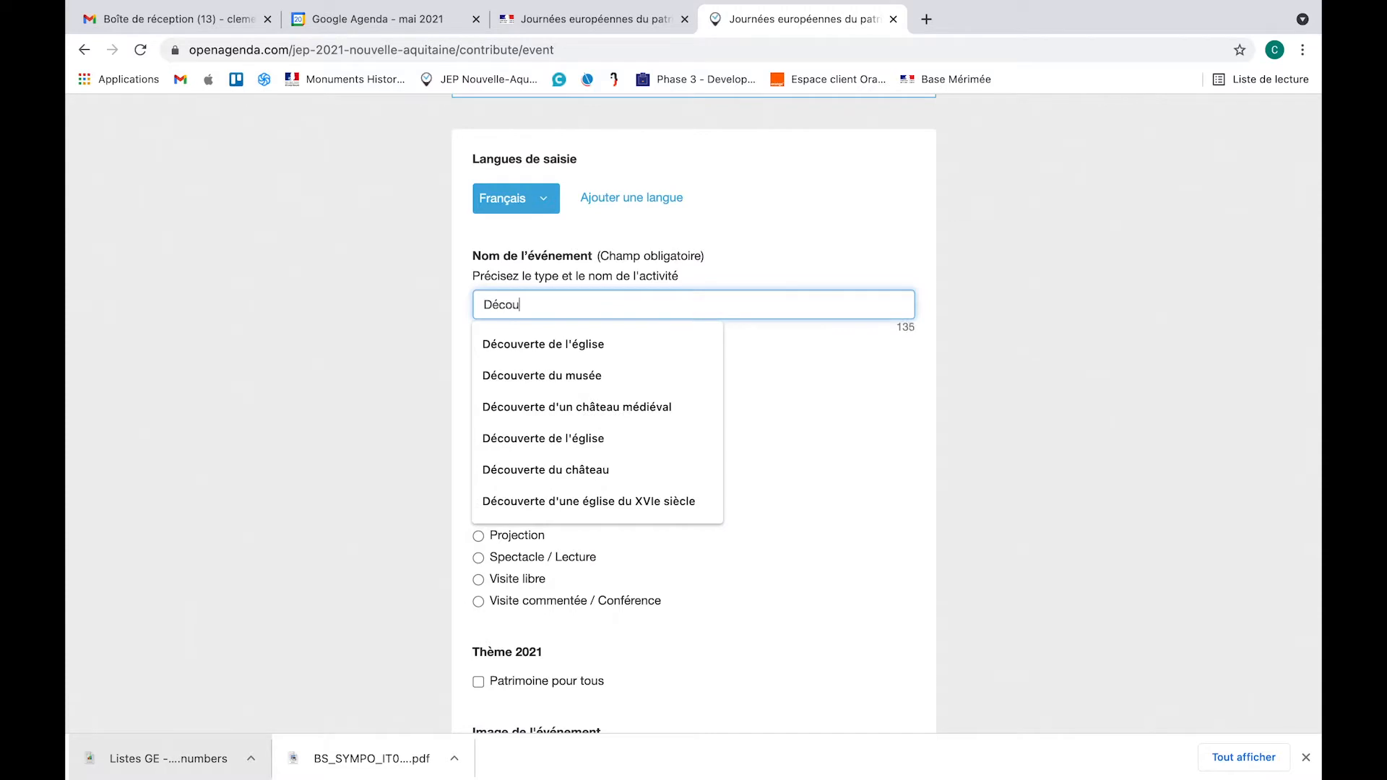
text(verte d'un château médié)
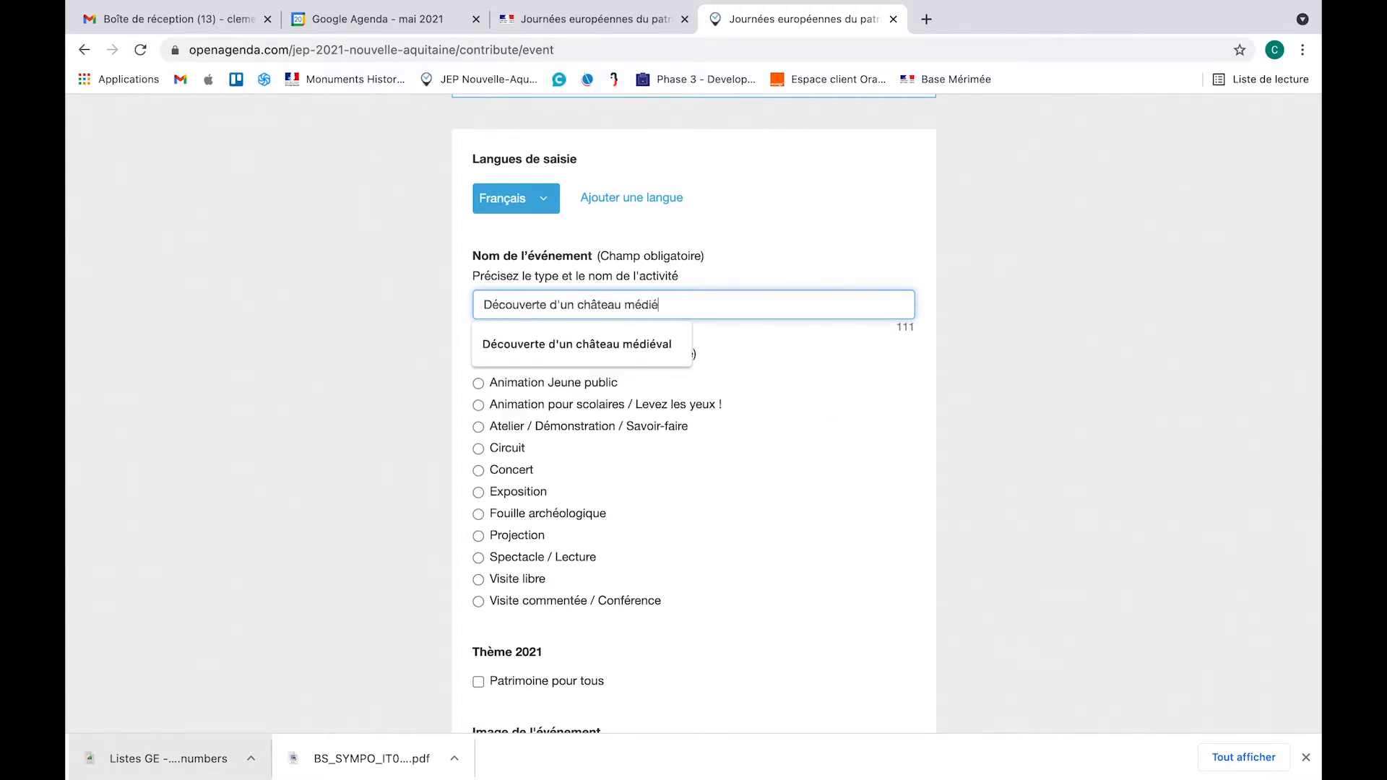
text(val)
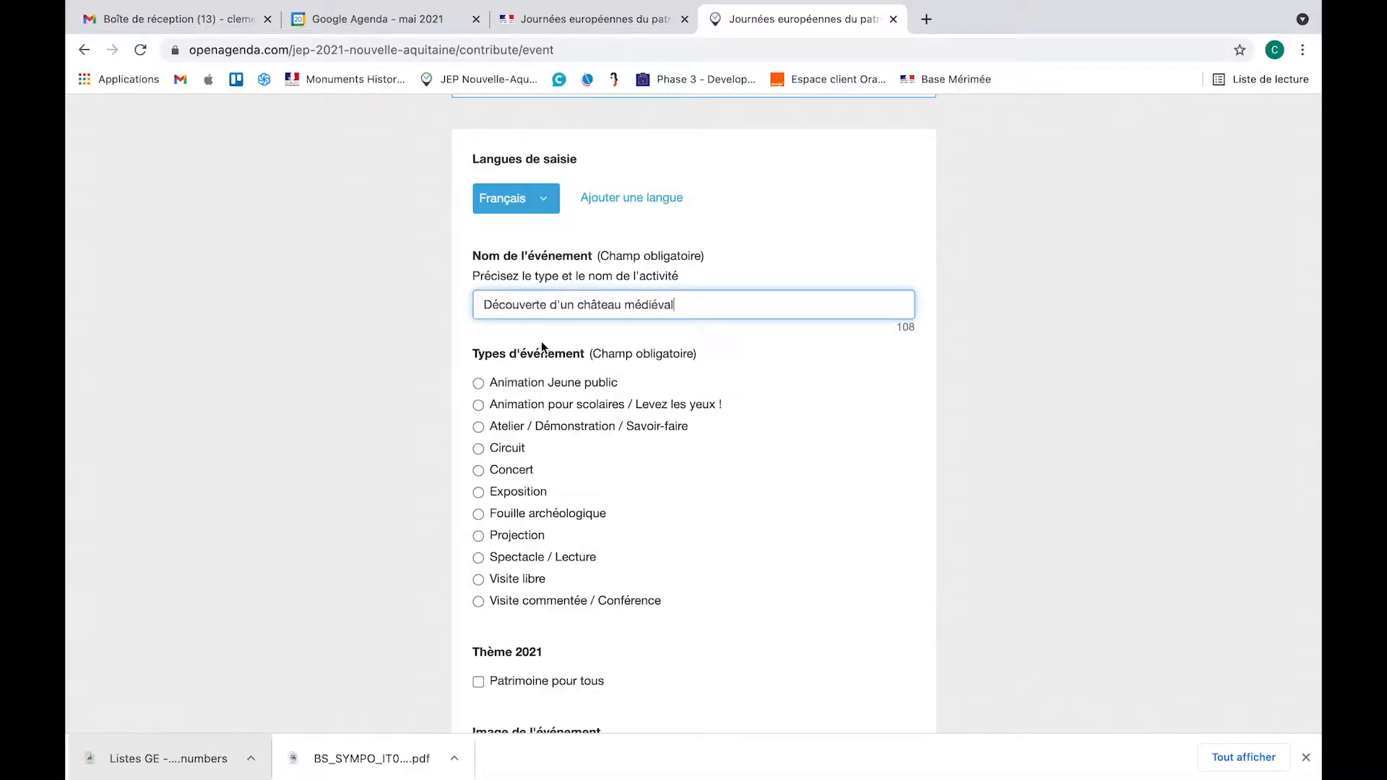
Step: Set the event type to Visite commentée / Conférence
scroll(540, 341, down, 1)
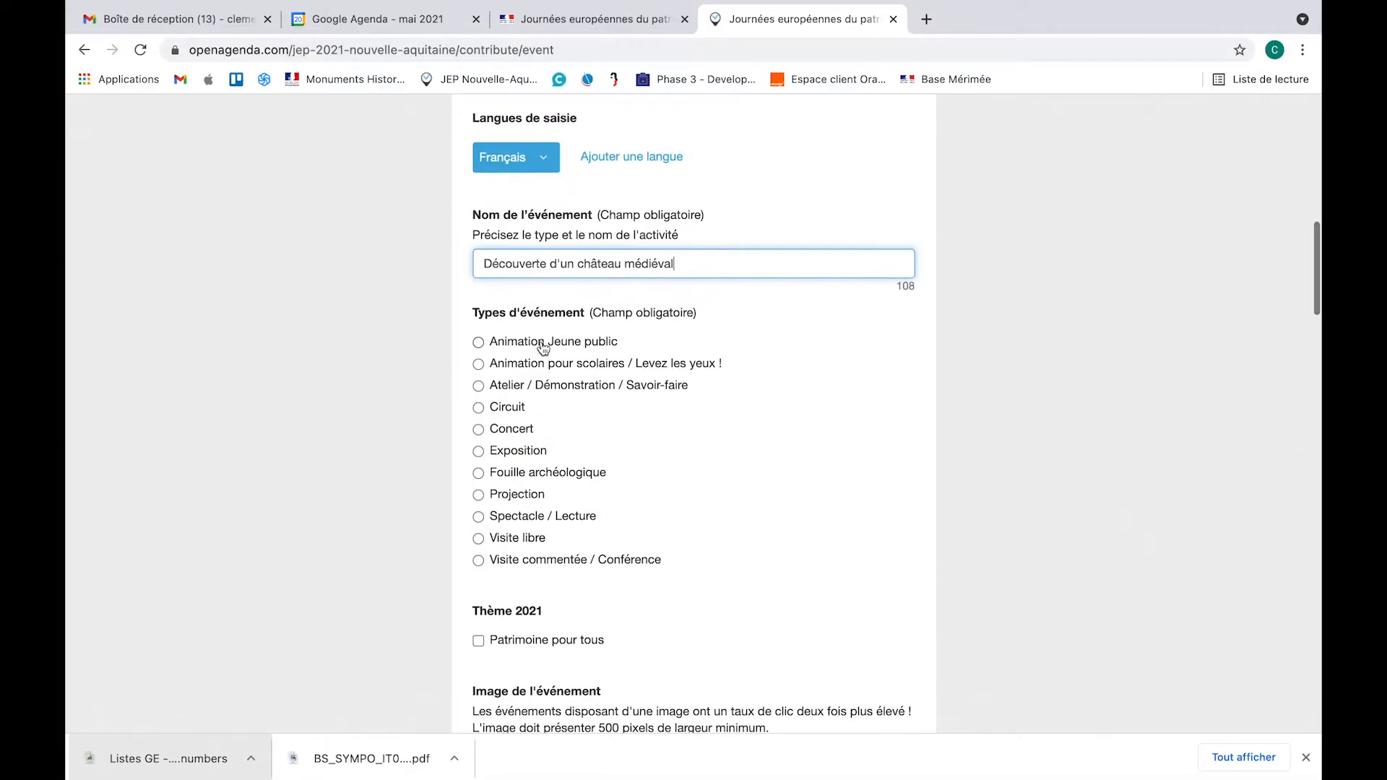
scroll(544, 347, down, 1)
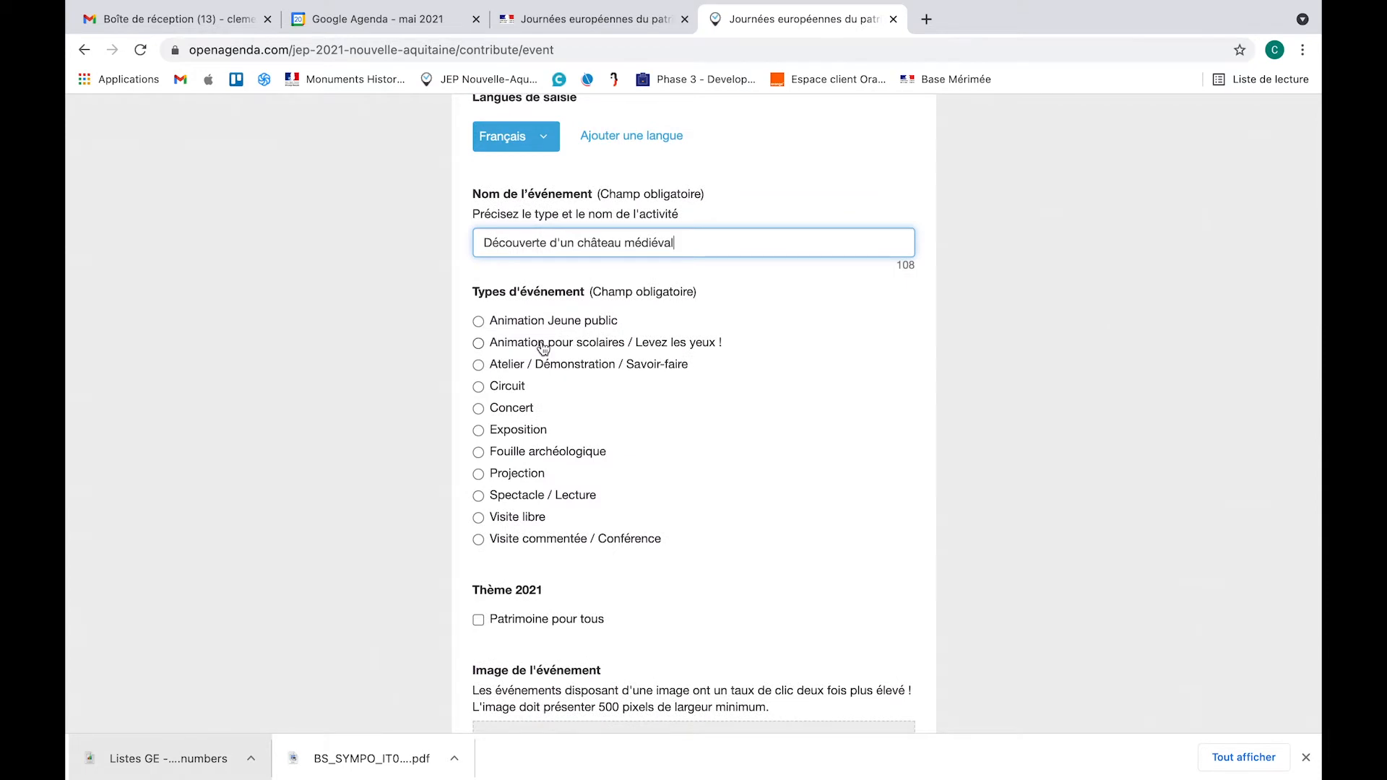
scroll(544, 347, down, 4)
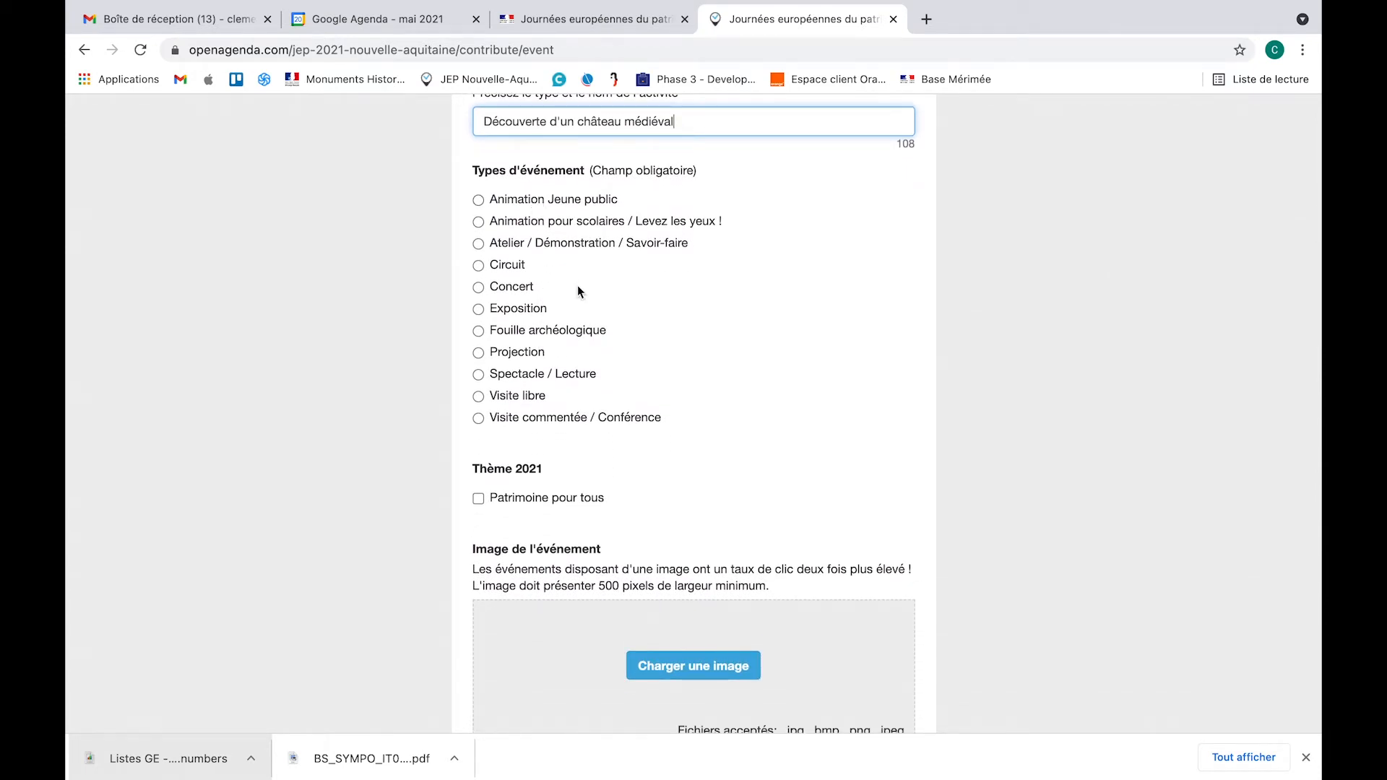
scroll(578, 292, down, 2)
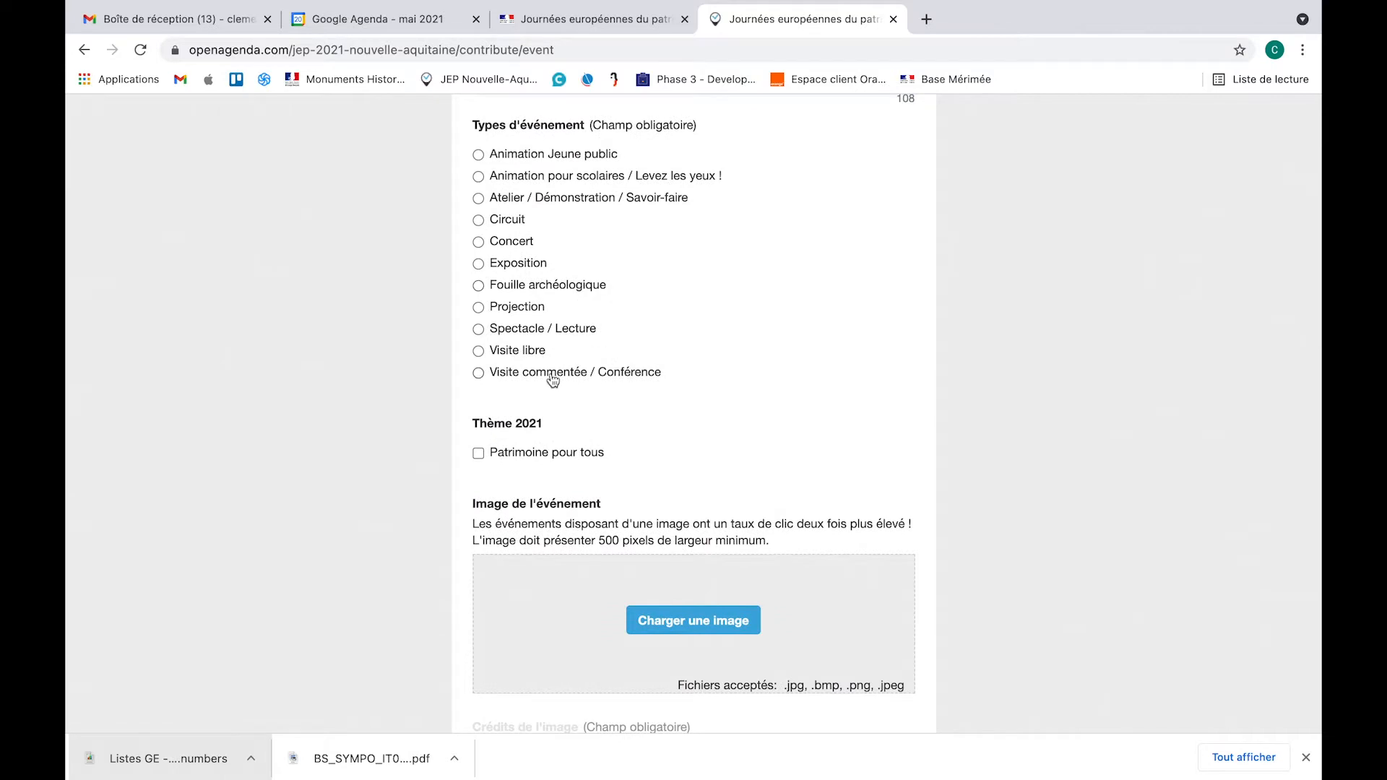
click(501, 381)
Step: Upload DRAC.png from the logos folder as the event image
scroll(682, 408, down, 2)
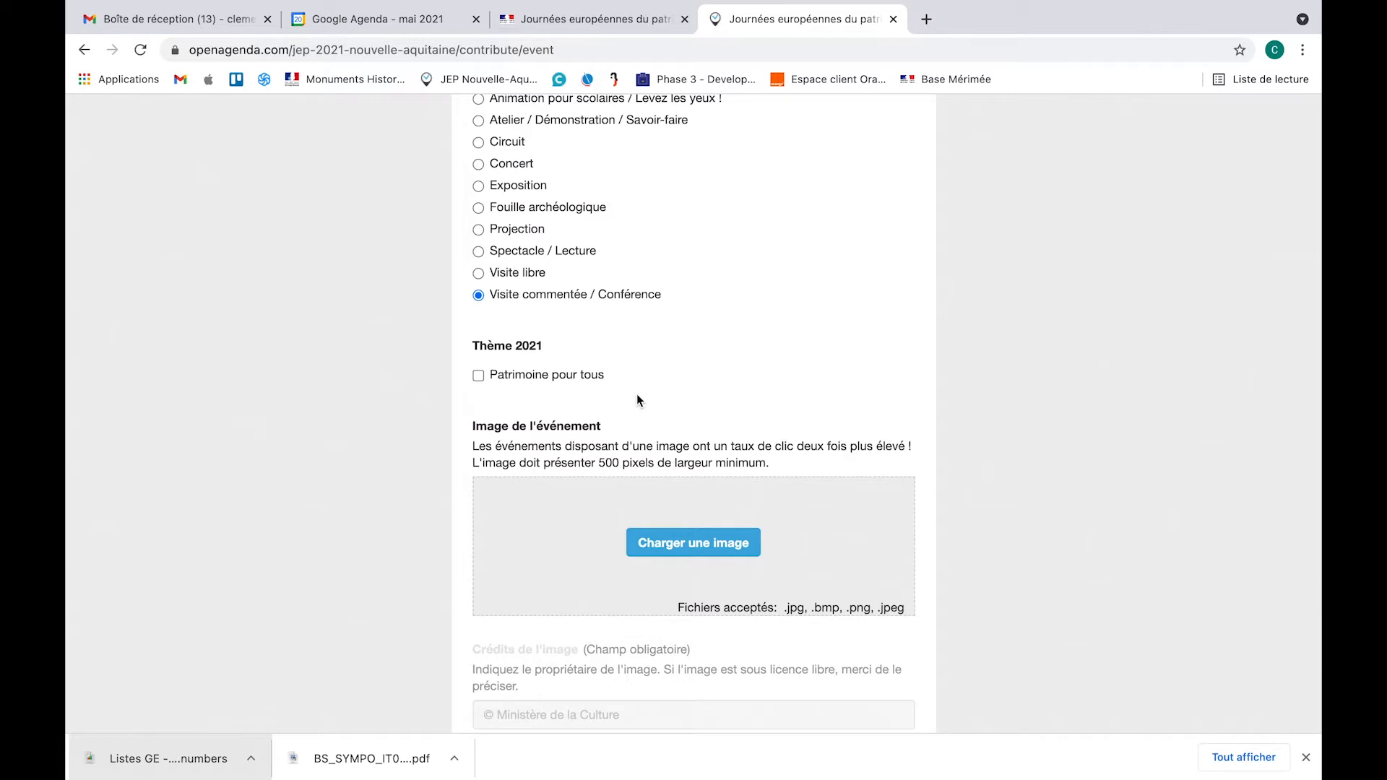
scroll(637, 401, down, 1)
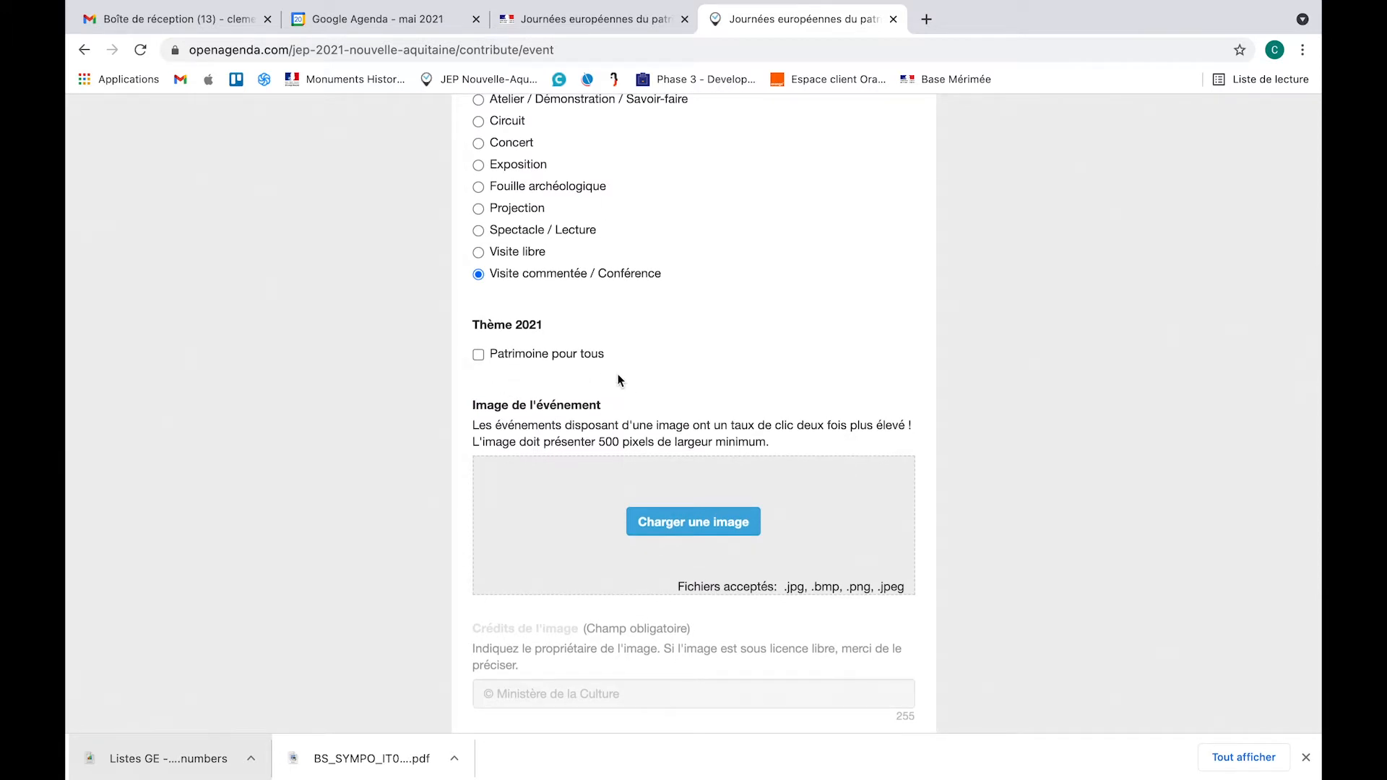
scroll(620, 381, down, 3)
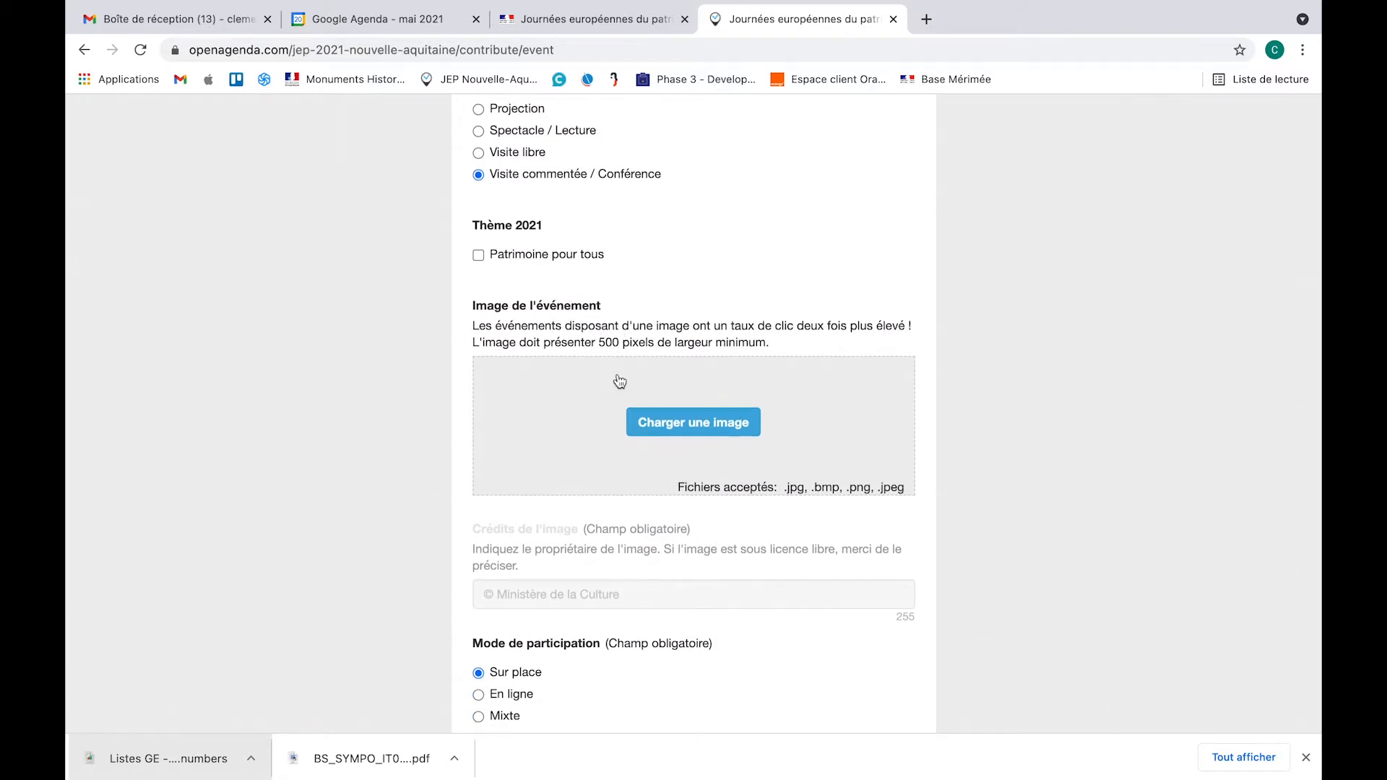
scroll(619, 381, down, 2)
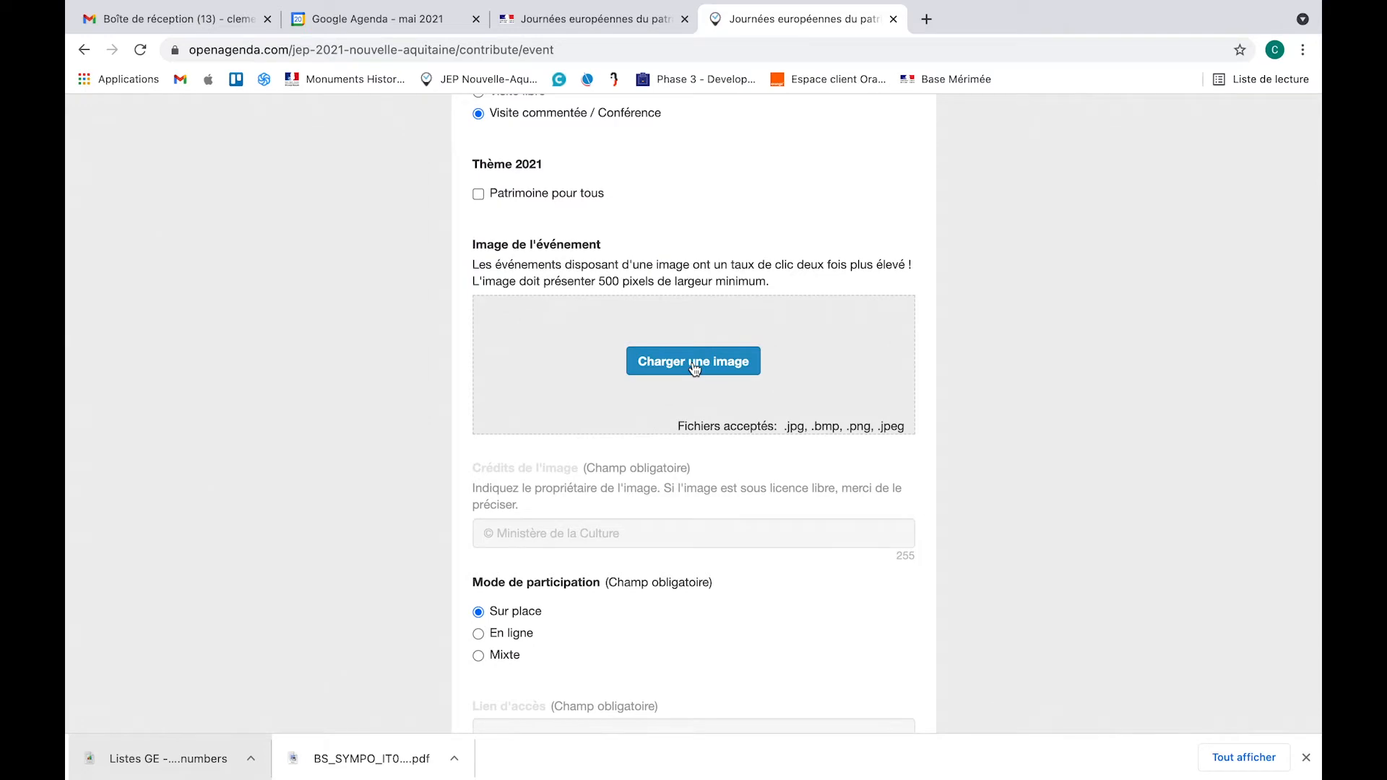
click(694, 363)
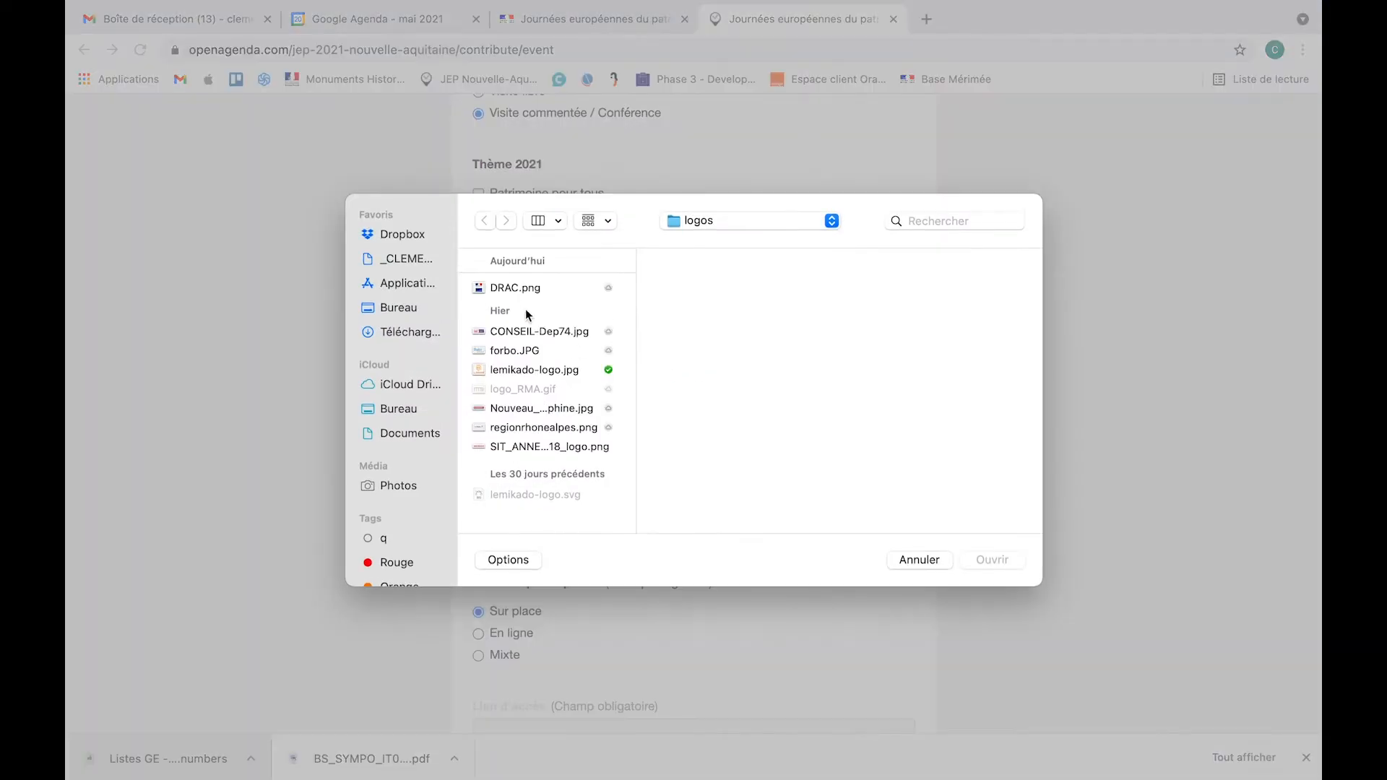
click(512, 290)
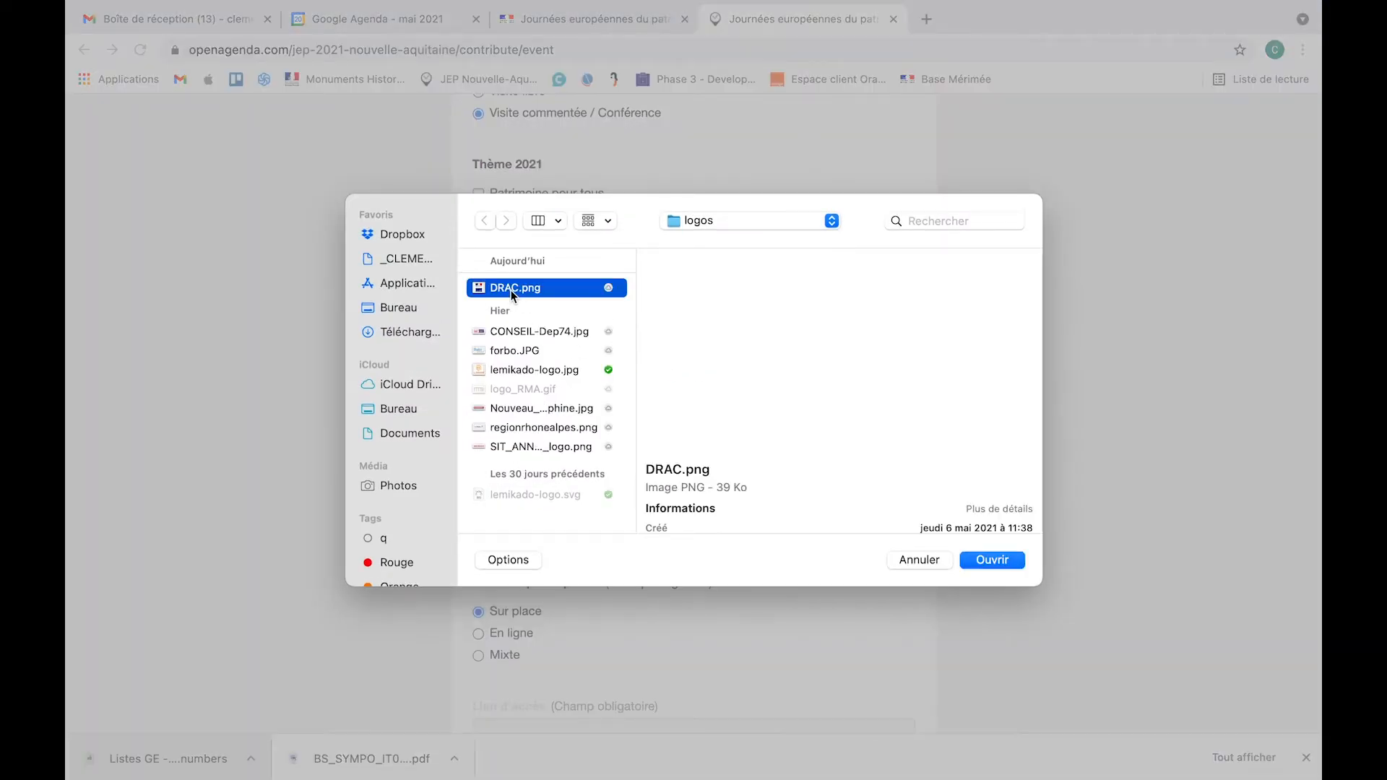
click(1000, 565)
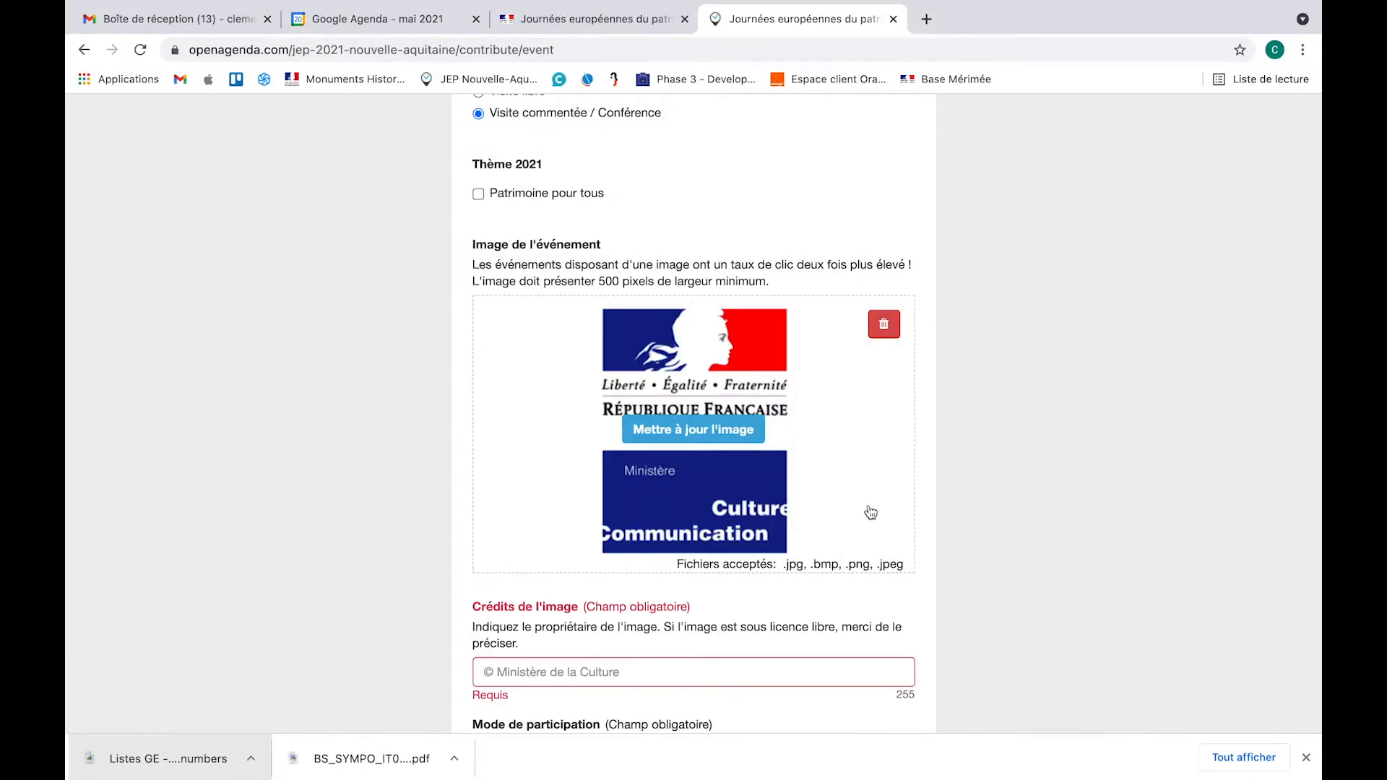
Step: Credit the event image to "© Drac"
scroll(943, 535, down, 1)
scroll(943, 535, down, 1)
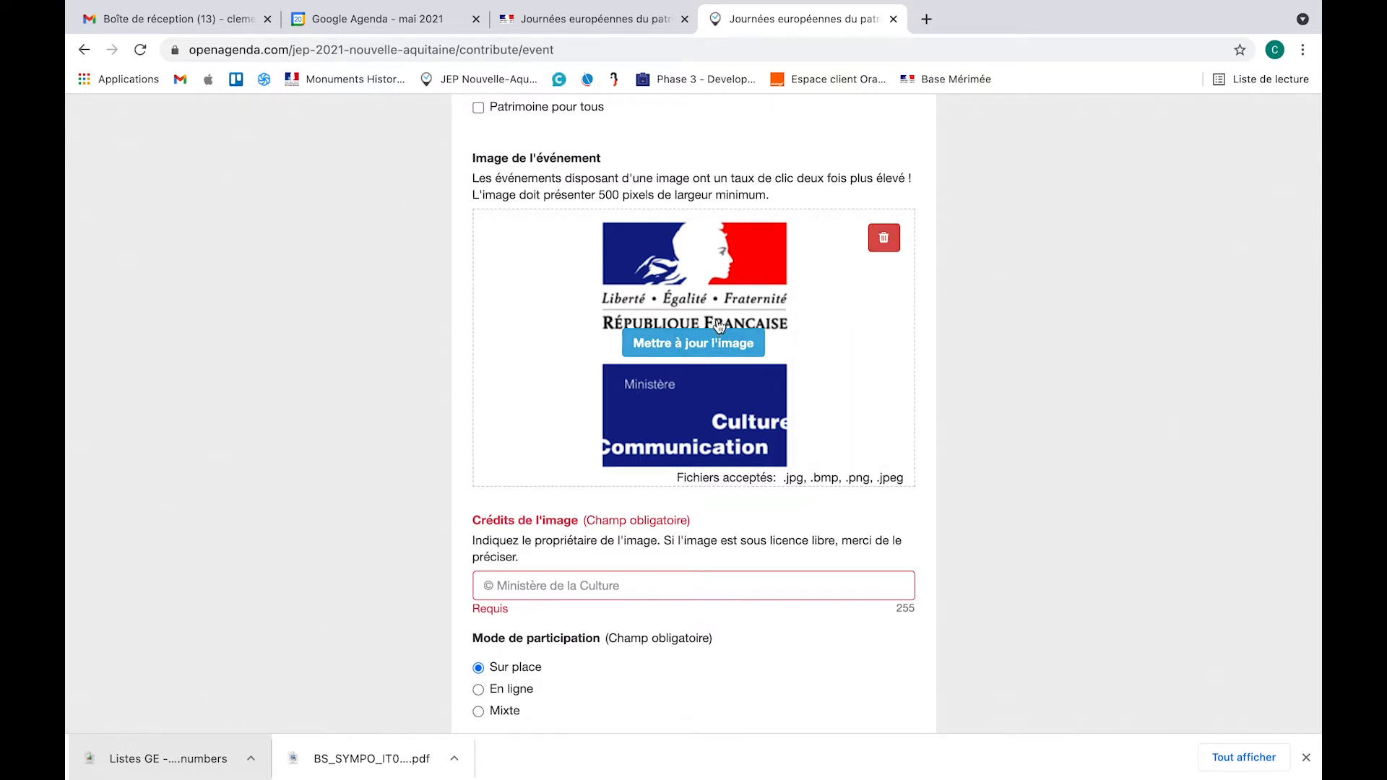
scroll(397, 435, down, 2)
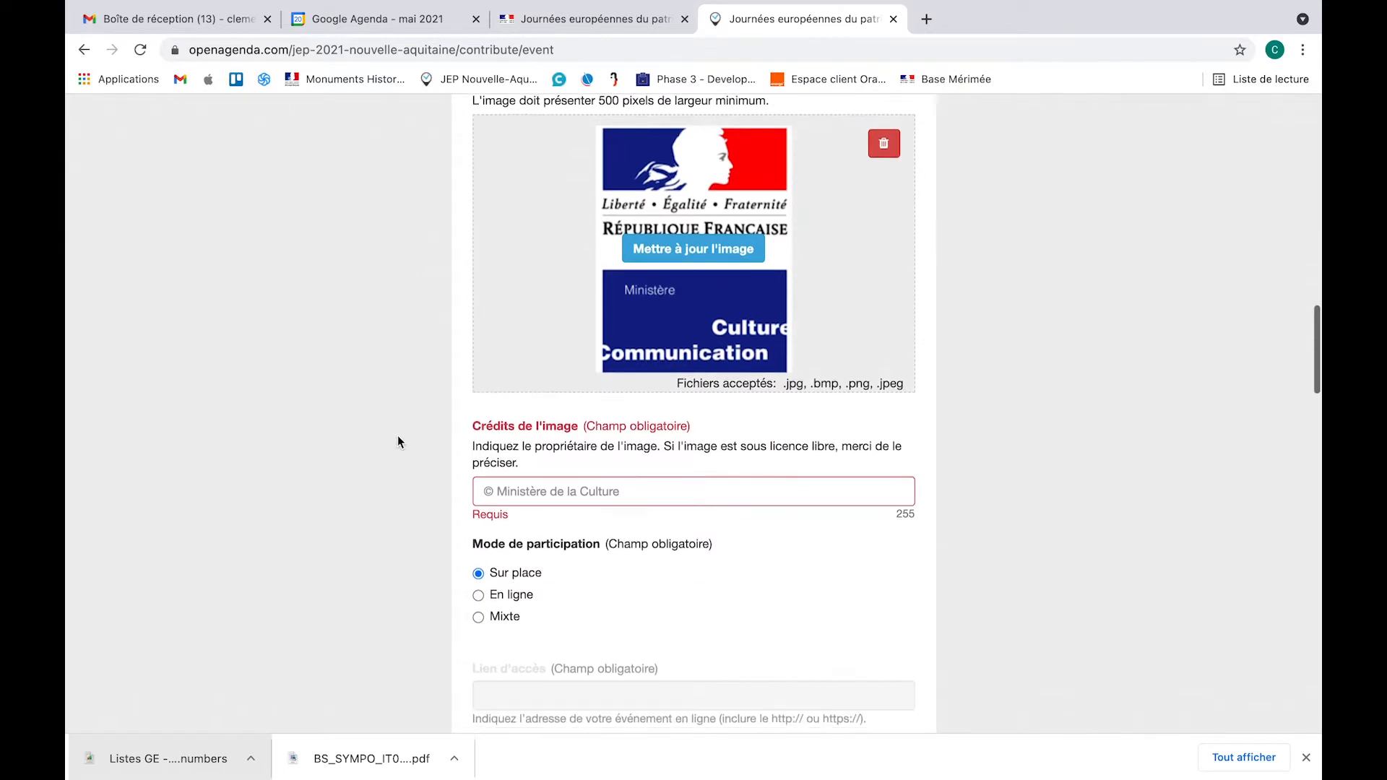
click(487, 497)
click(485, 492)
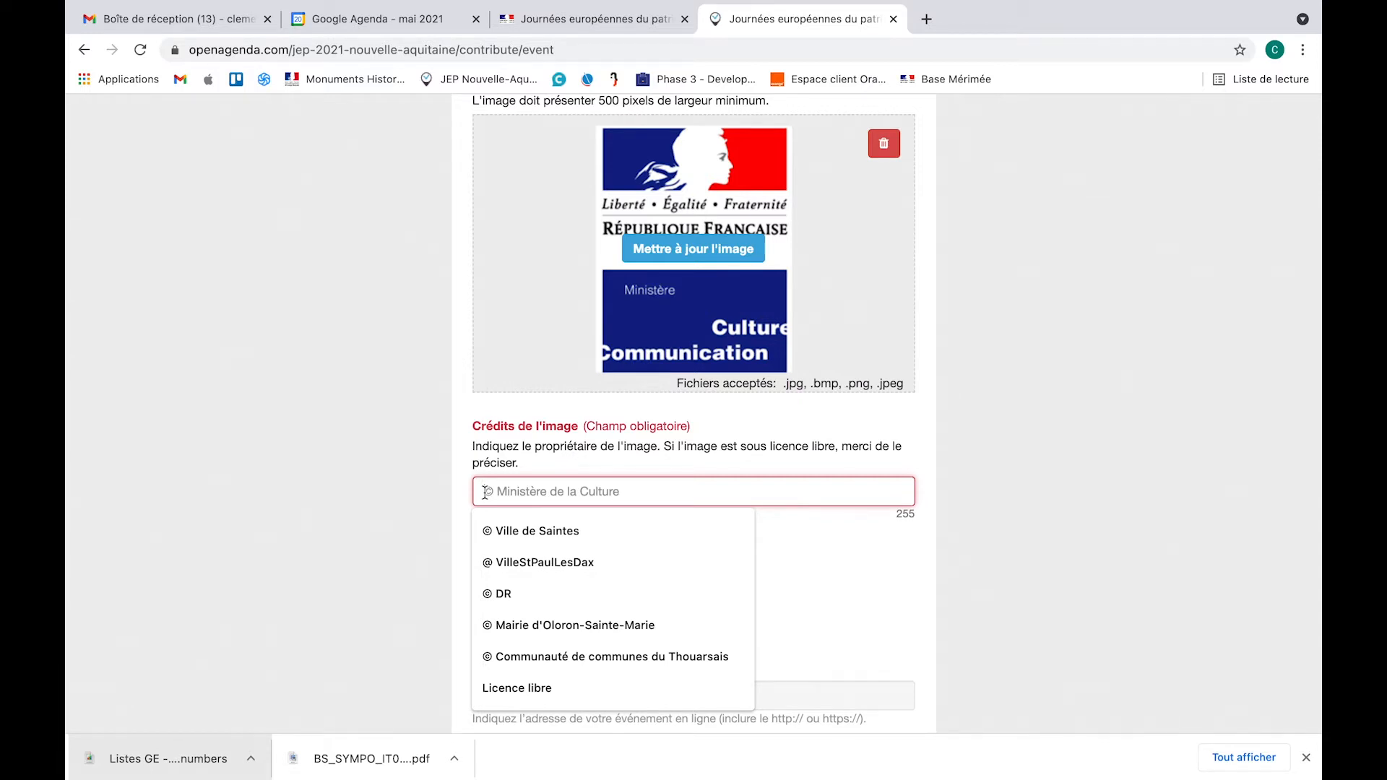
text(© )
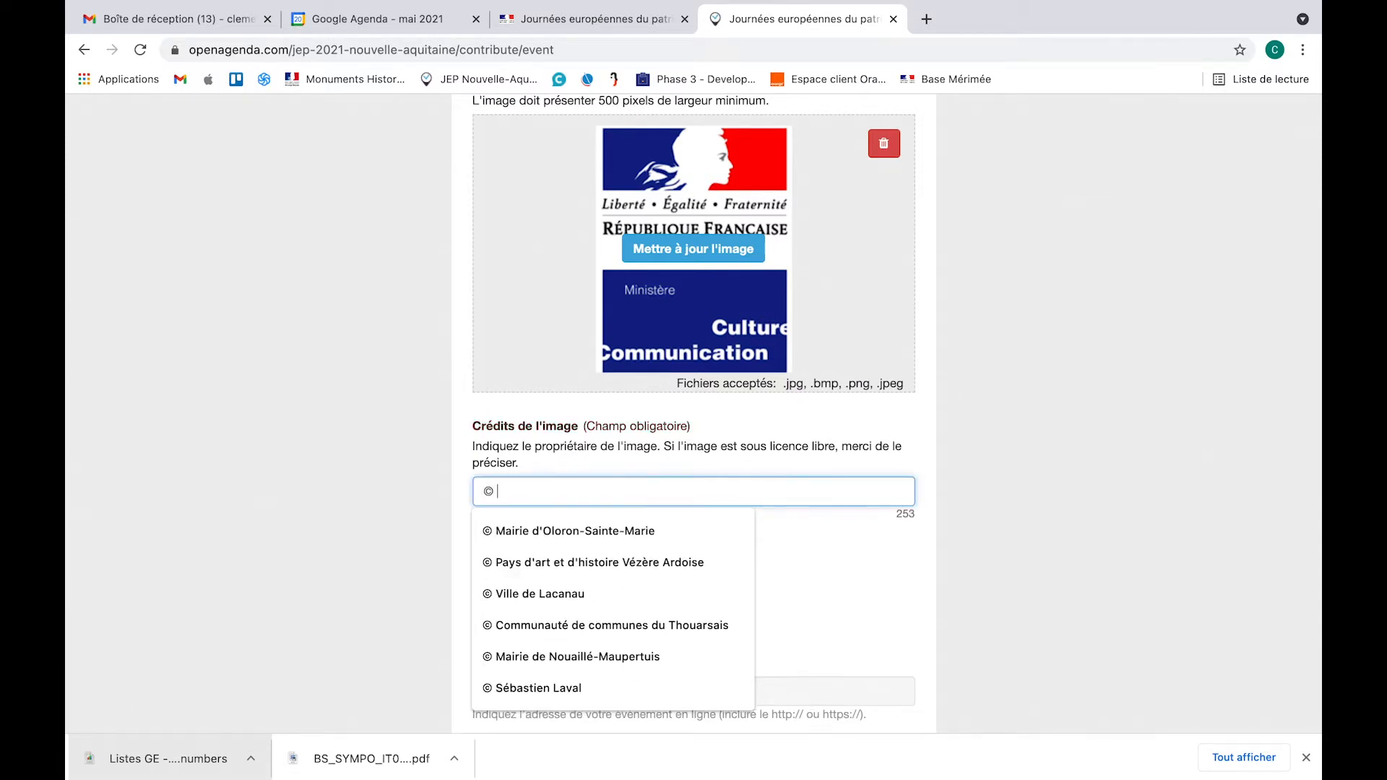
text(Drac)
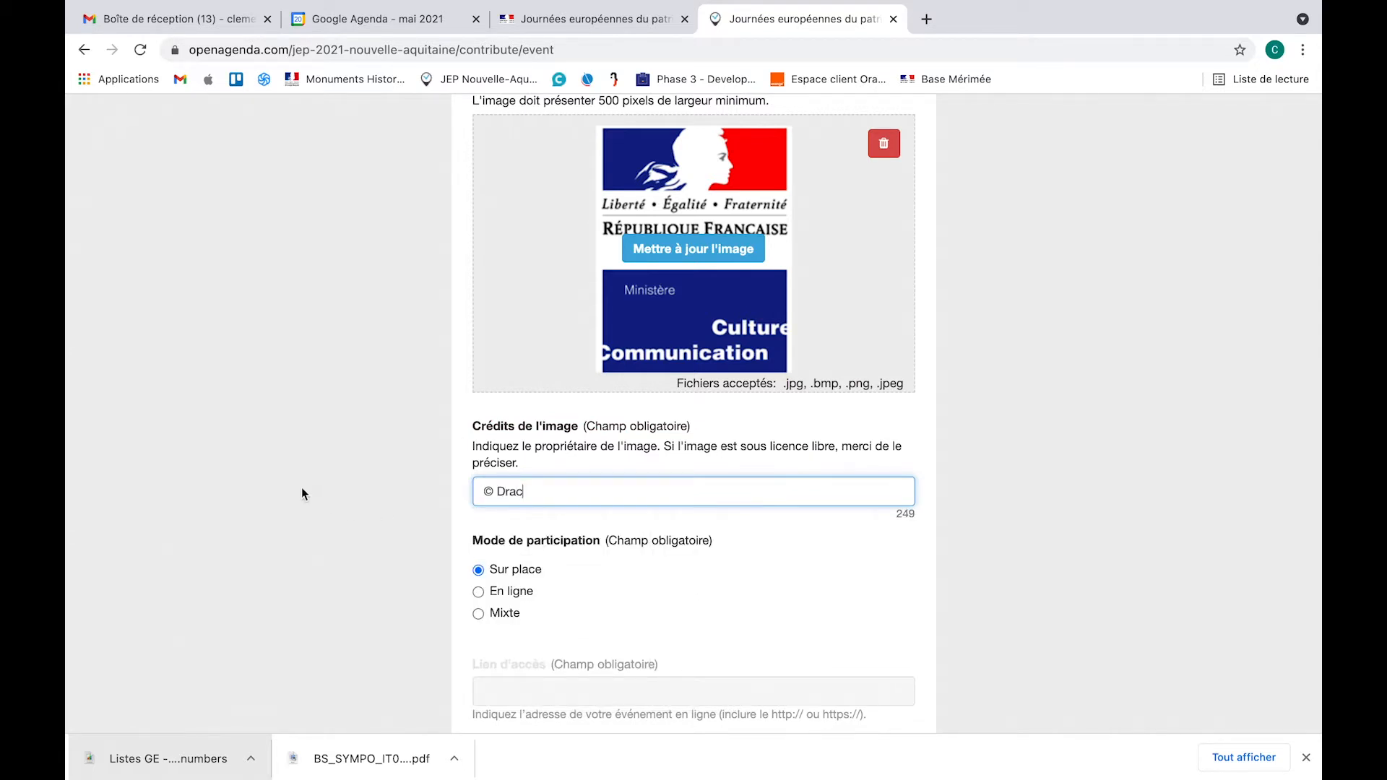
Step: Try the En ligne and Mixte participation modes, and set the mode back to Sur place
scroll(301, 491, down, 2)
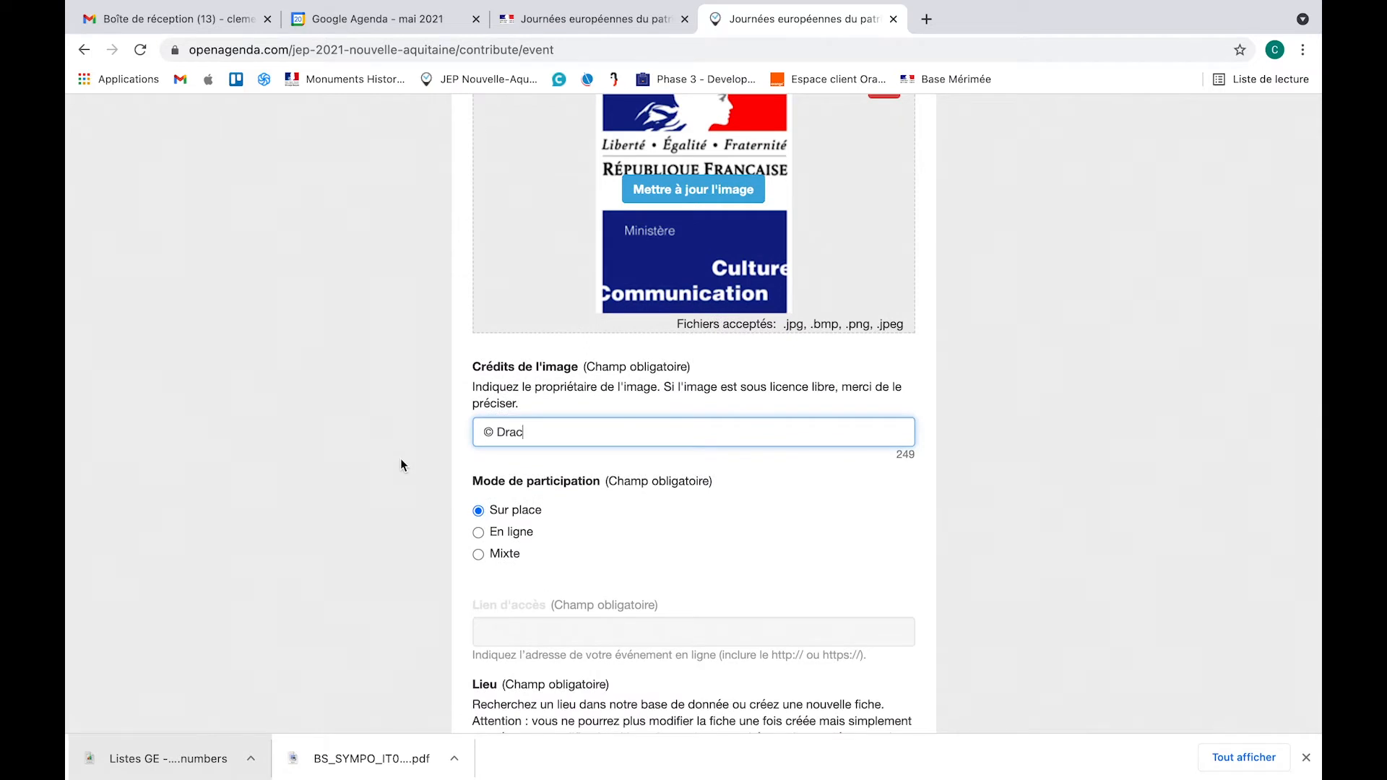
scroll(401, 462, down, 5)
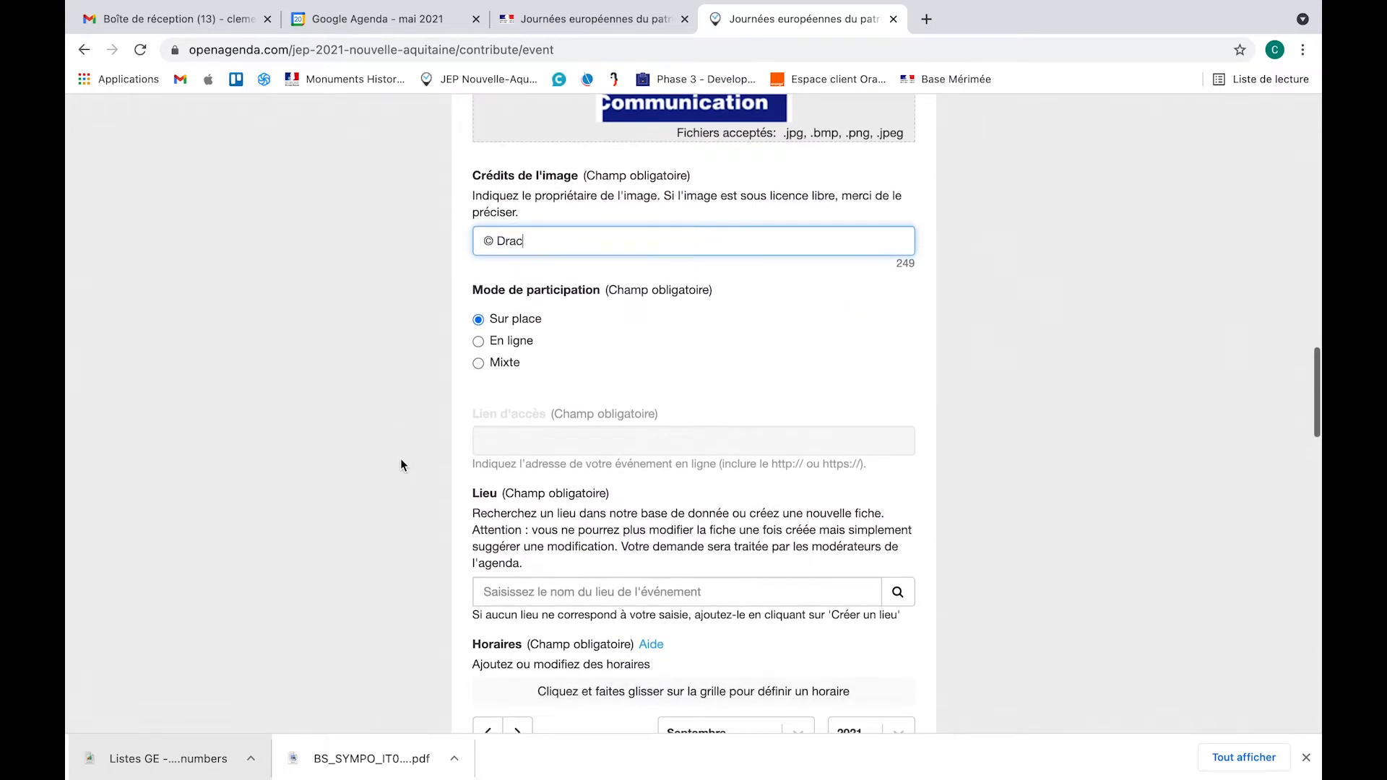
scroll(402, 464, down, 2)
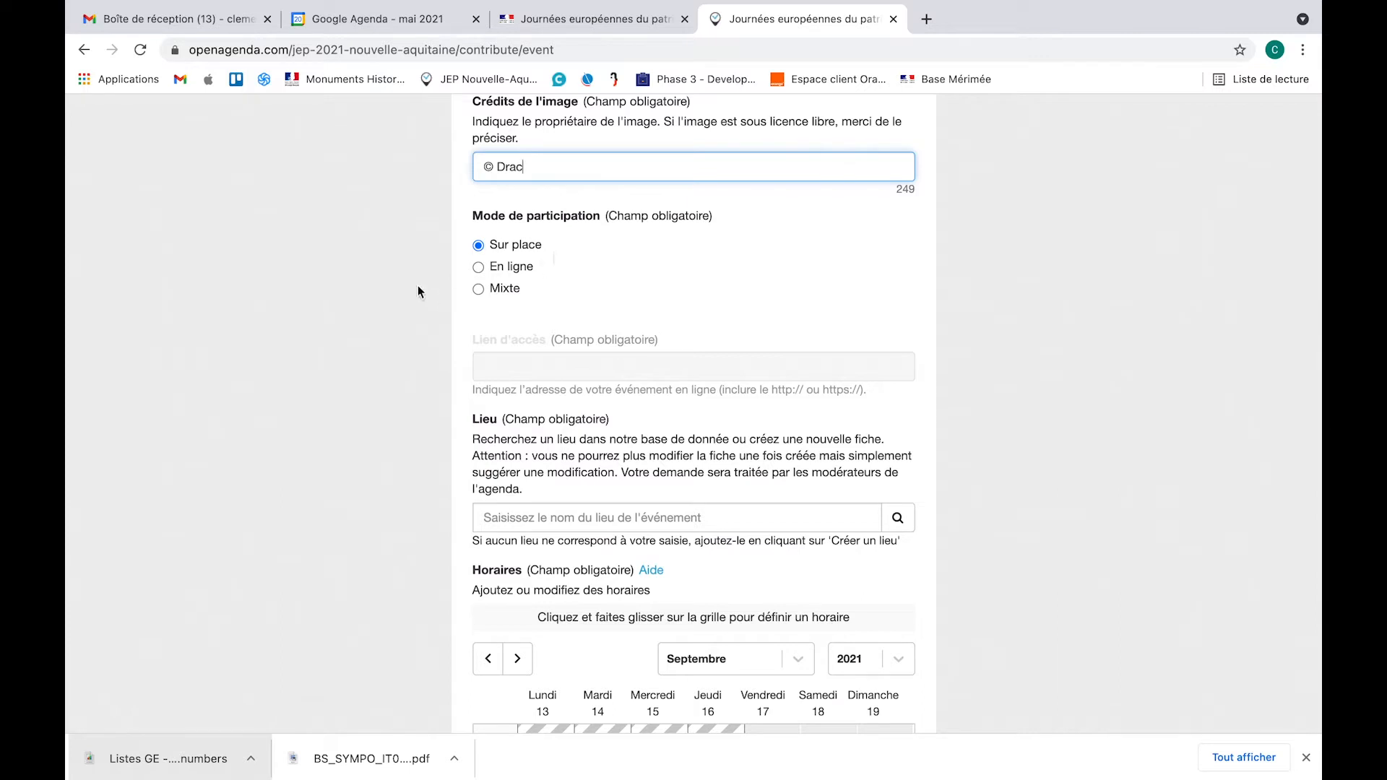
scroll(417, 291, down, 1)
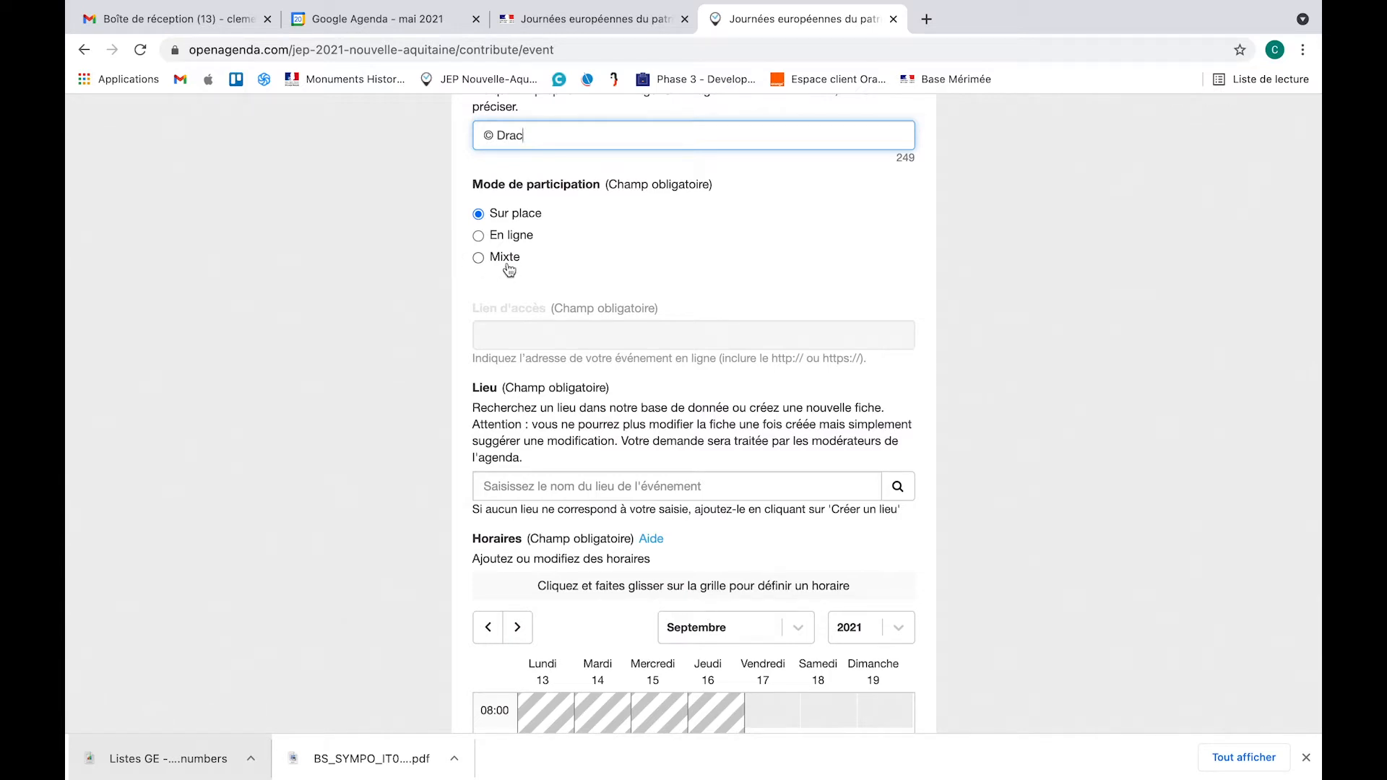
click(479, 236)
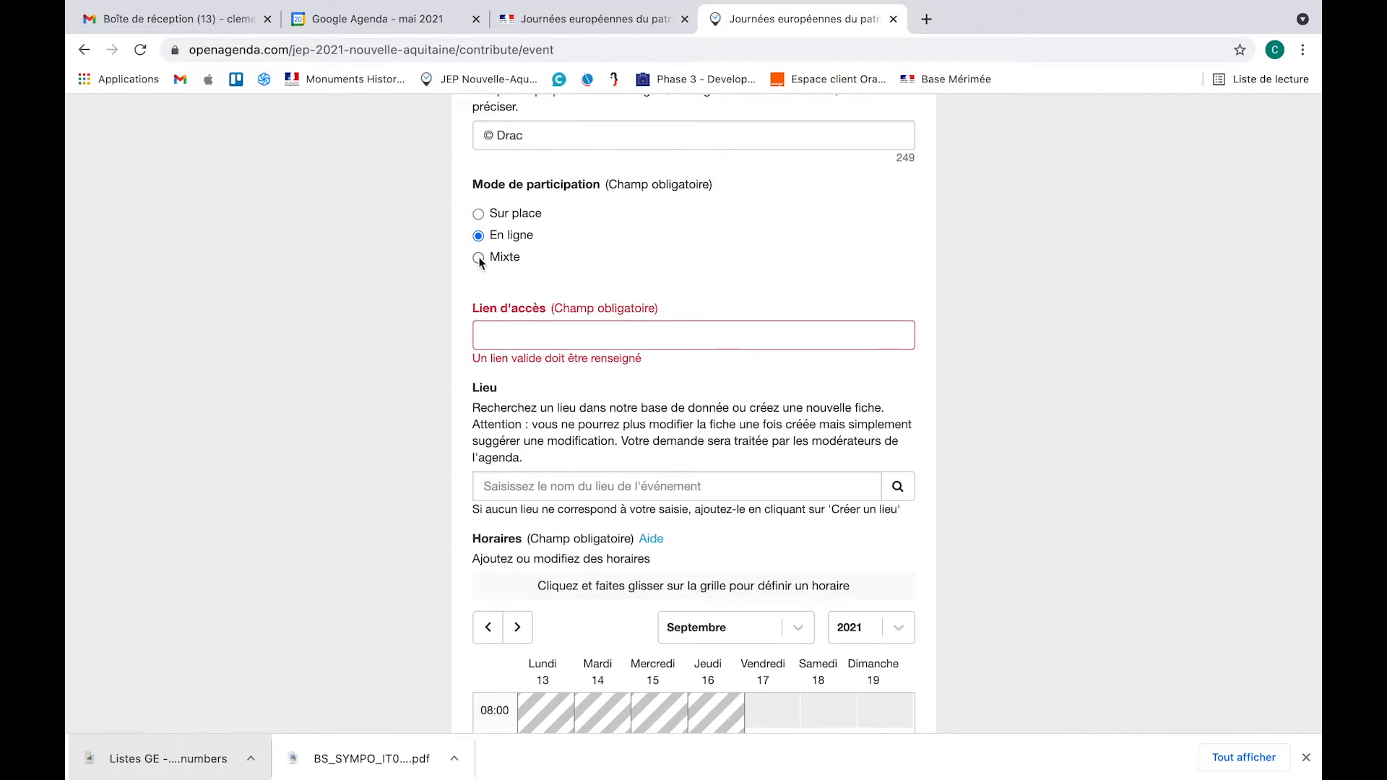
click(478, 258)
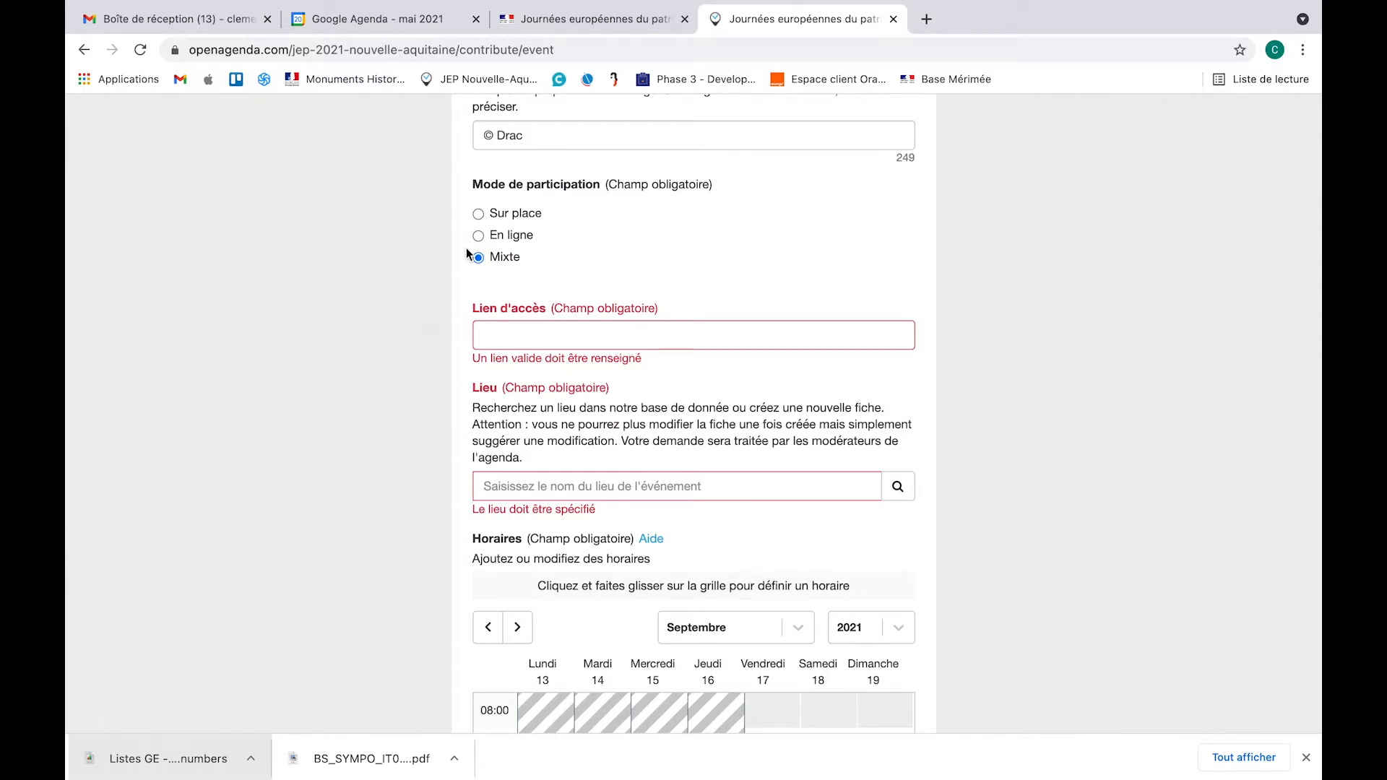
click(478, 216)
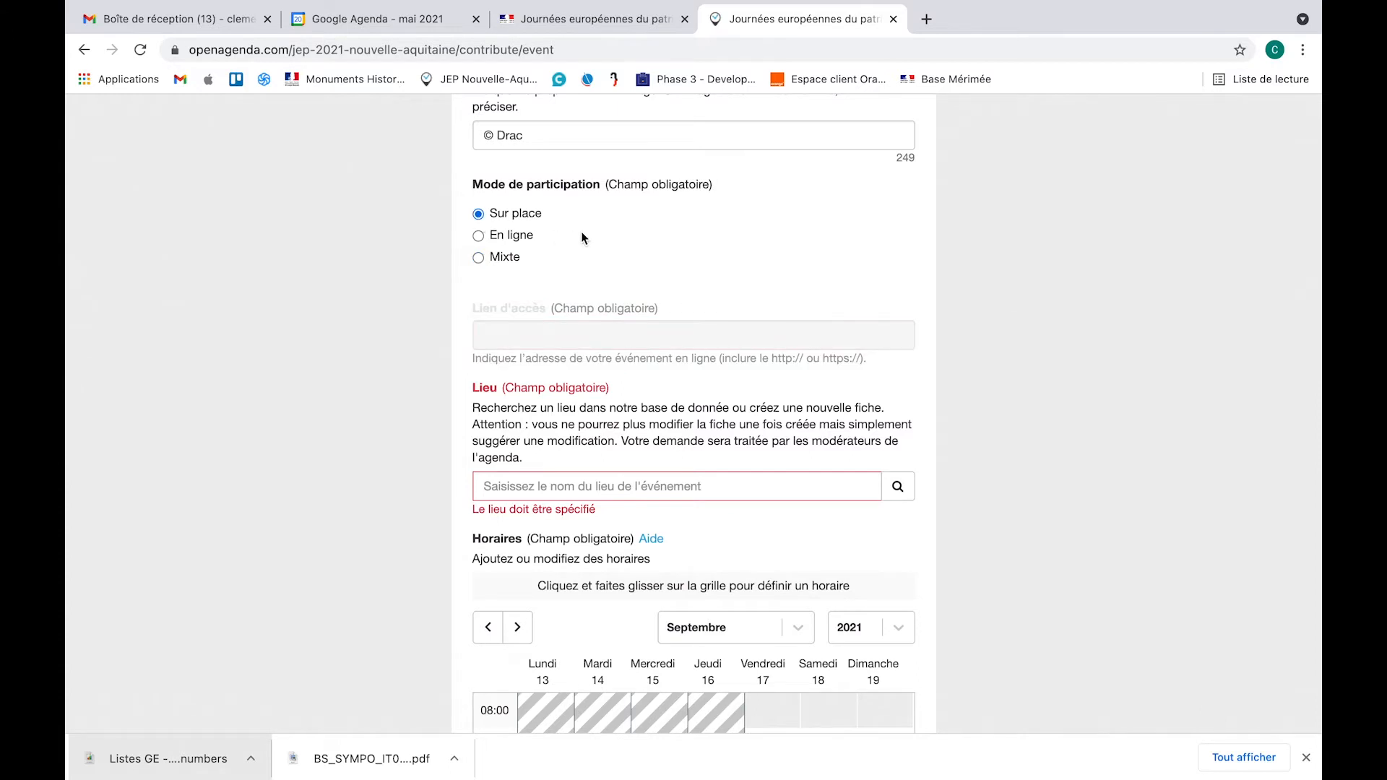
scroll(582, 237, down, 1)
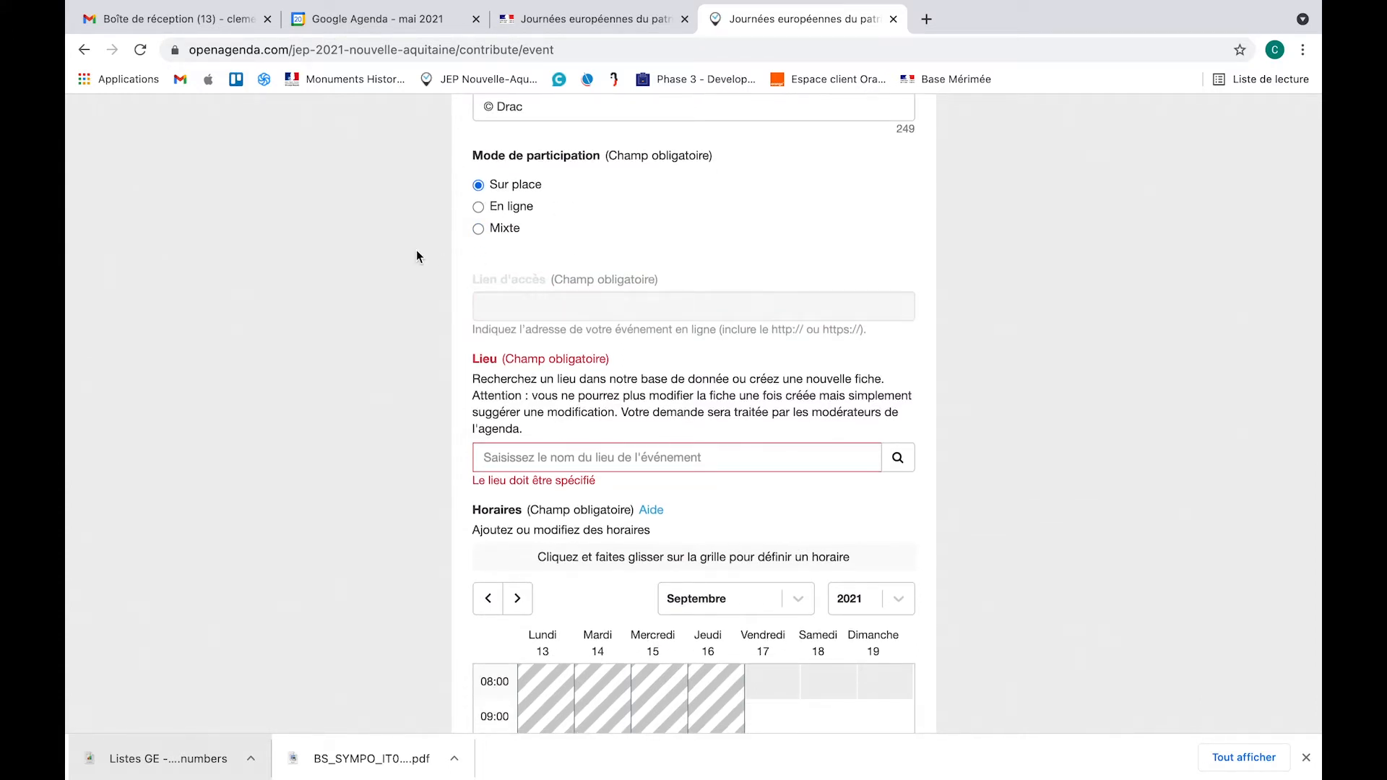
scroll(416, 256, down, 3)
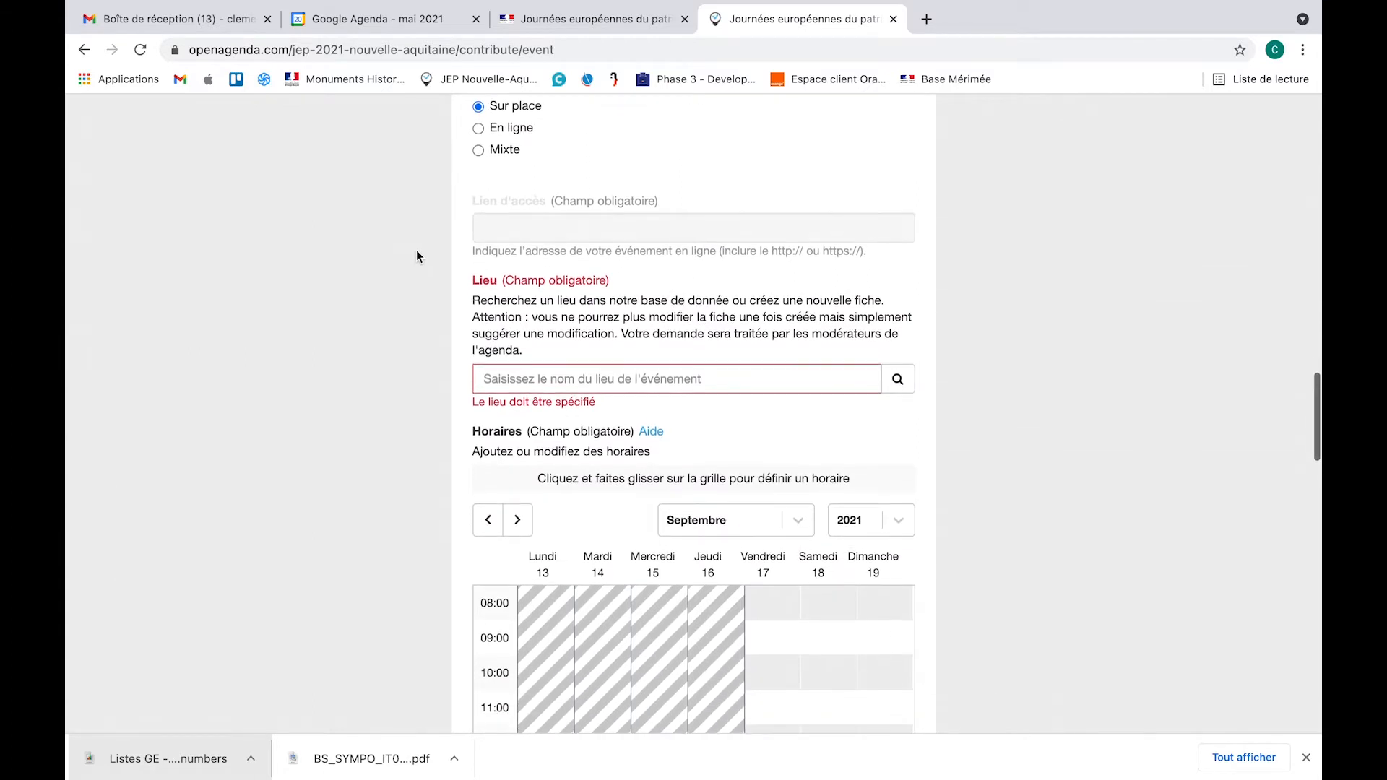
scroll(416, 250, down, 2)
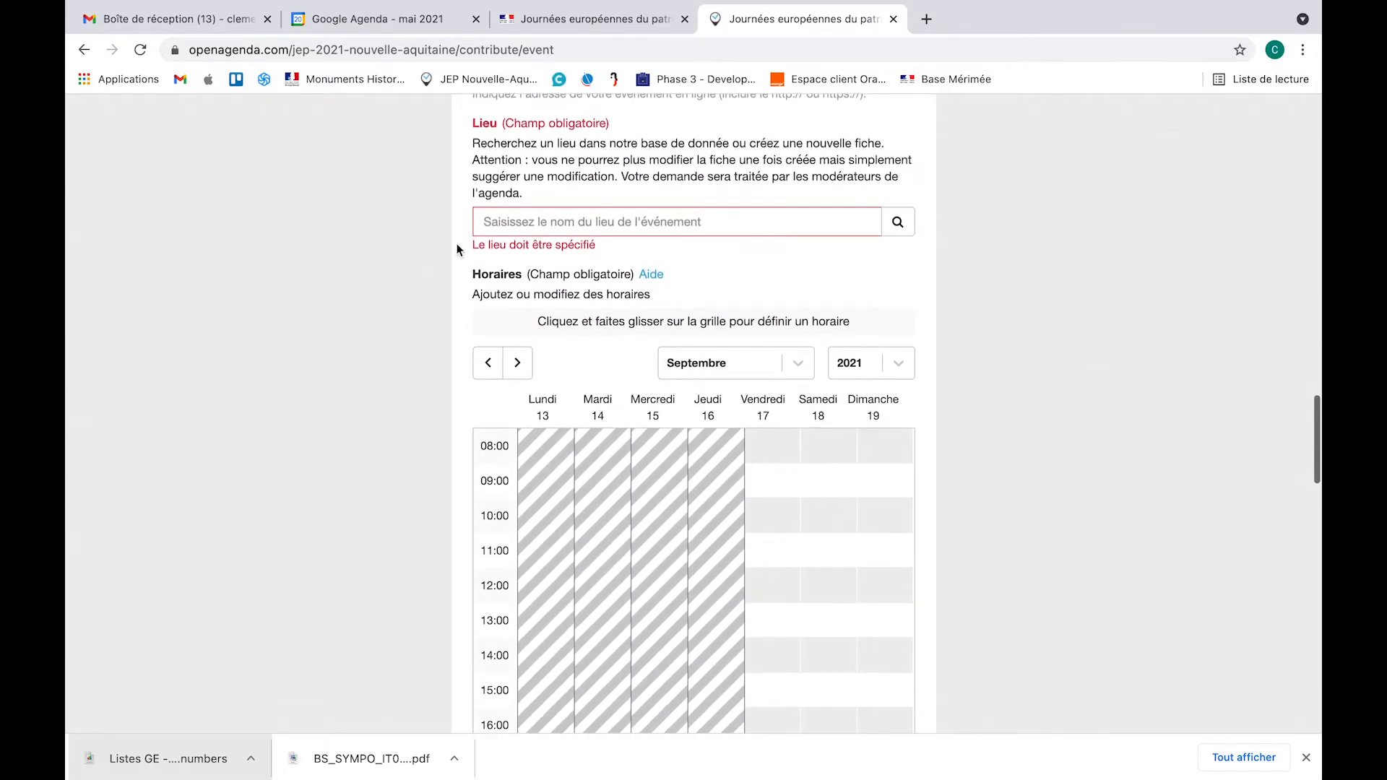
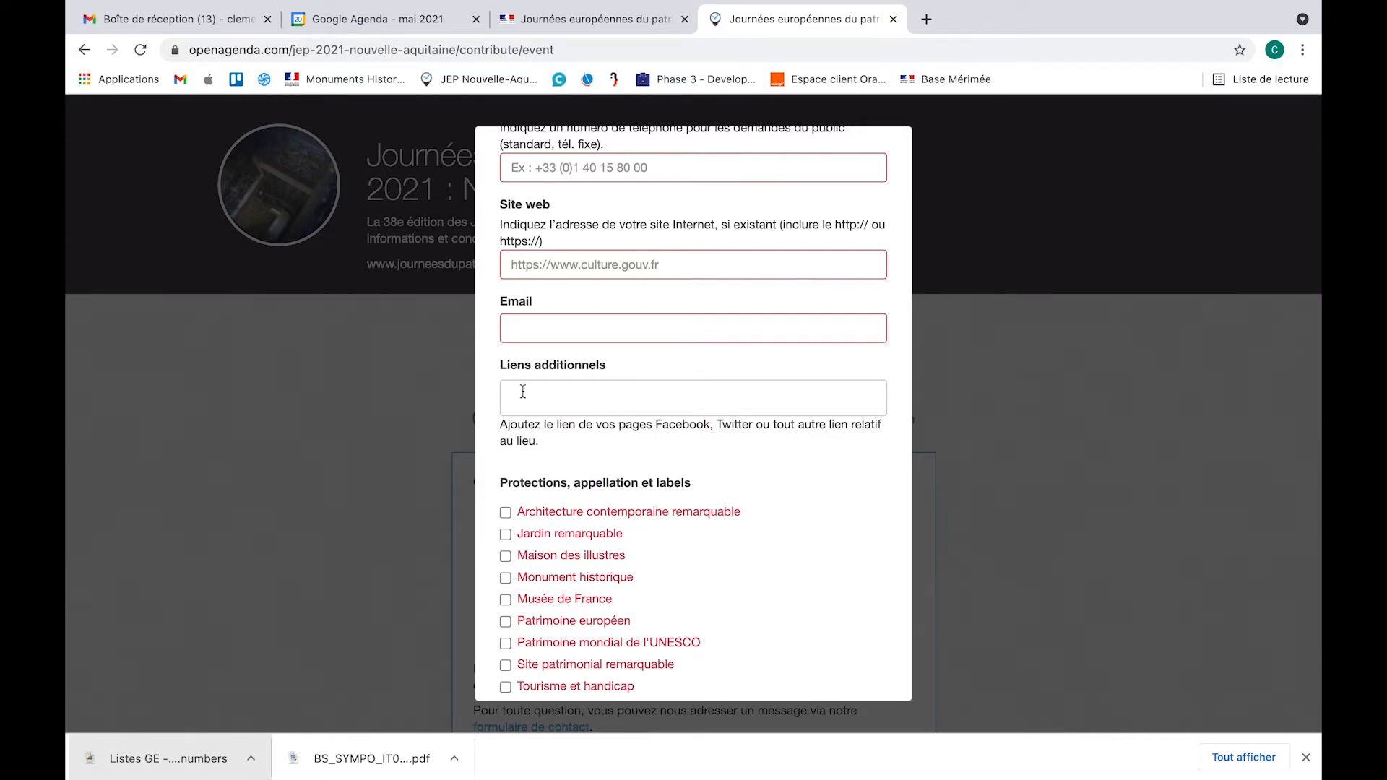
Step: Assign the Monument historique label to the venue under its protections, appellations and labels
scroll(636, 444, down, 5)
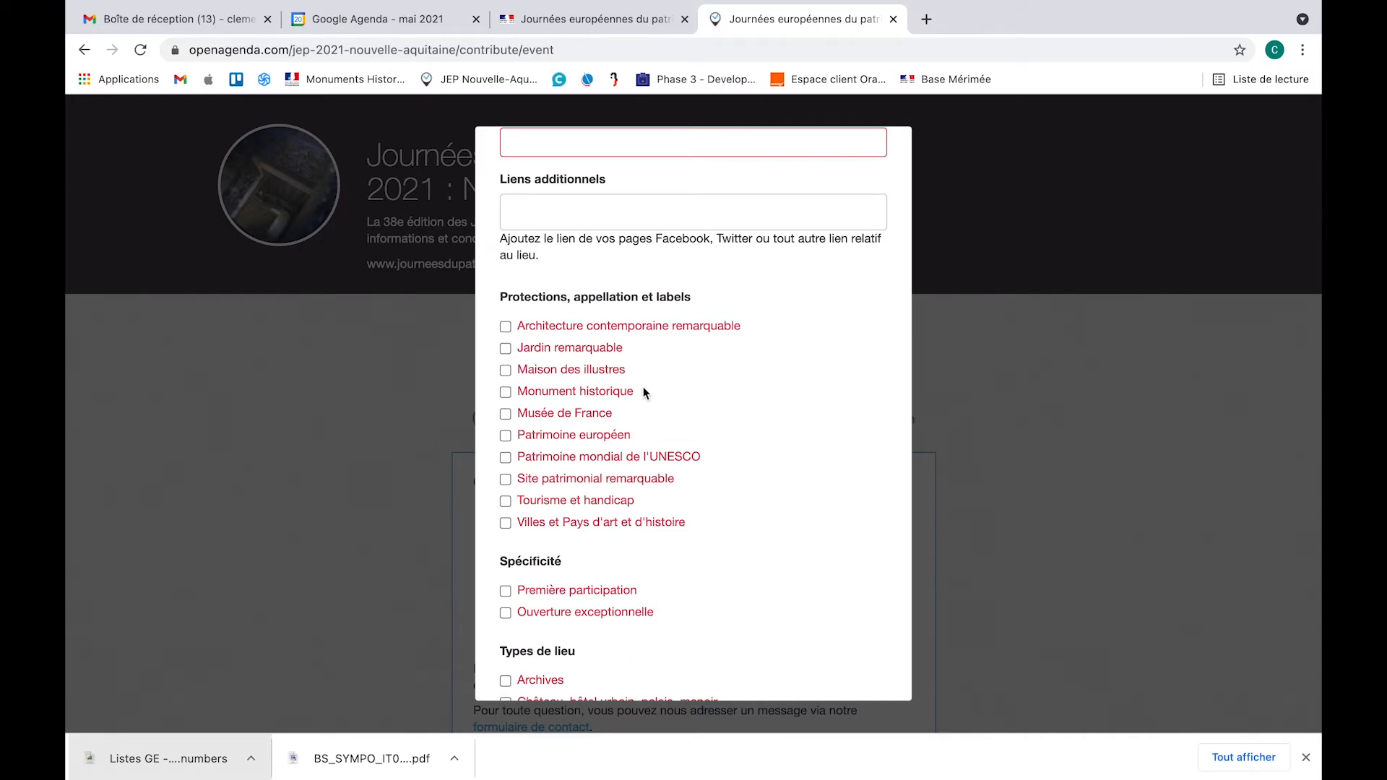
click(505, 392)
scroll(661, 393, down, 3)
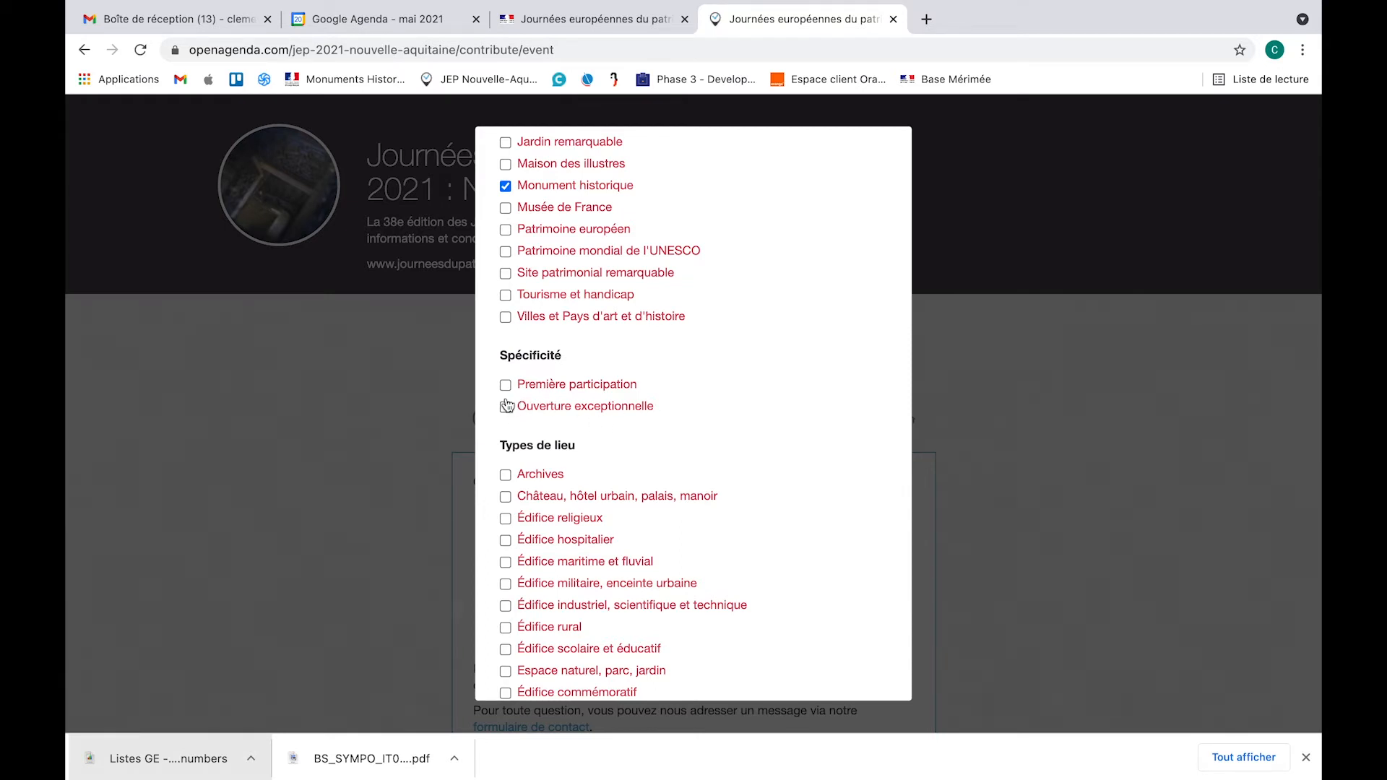
scroll(556, 410, down, 3)
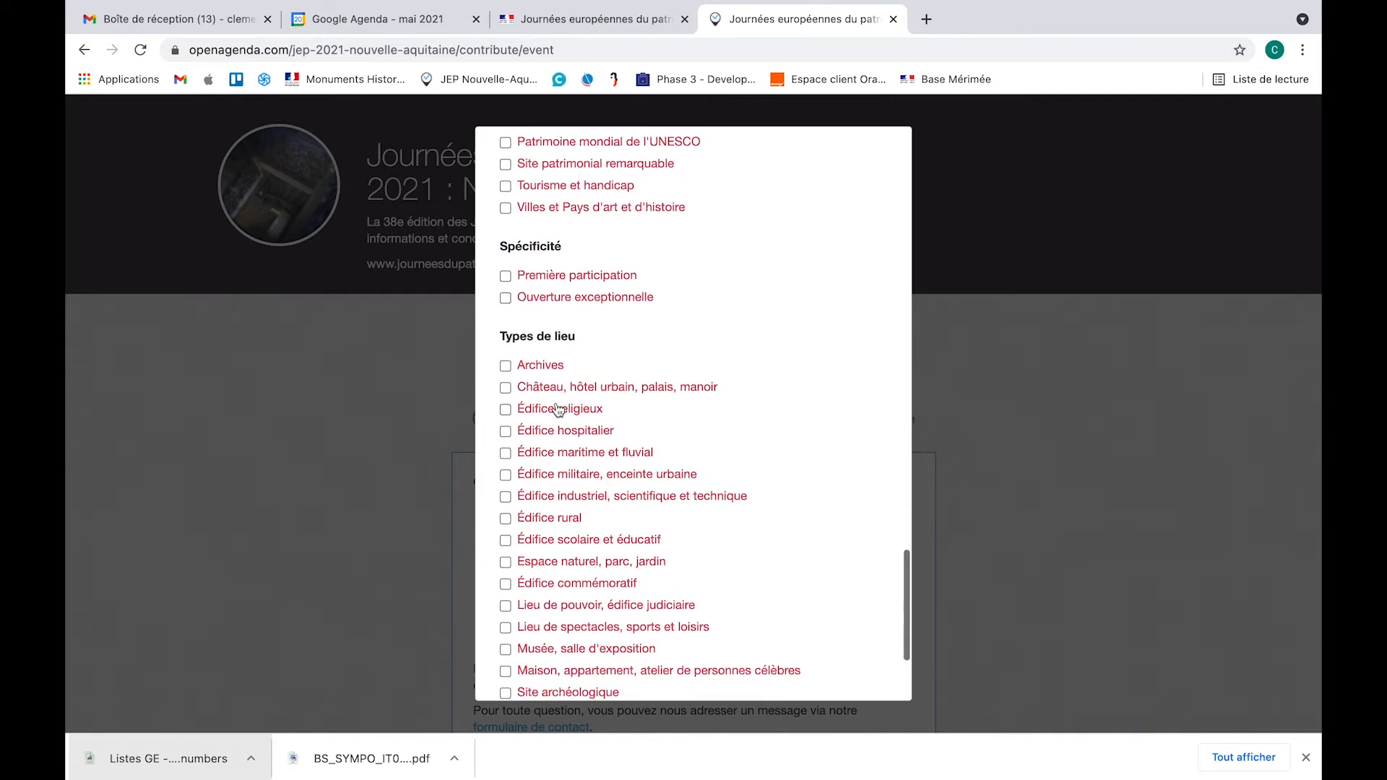
Step: Classify the venue as Château, hôtel urbain, palais, manoir under its types and create the venue record
scroll(558, 409, down, 5)
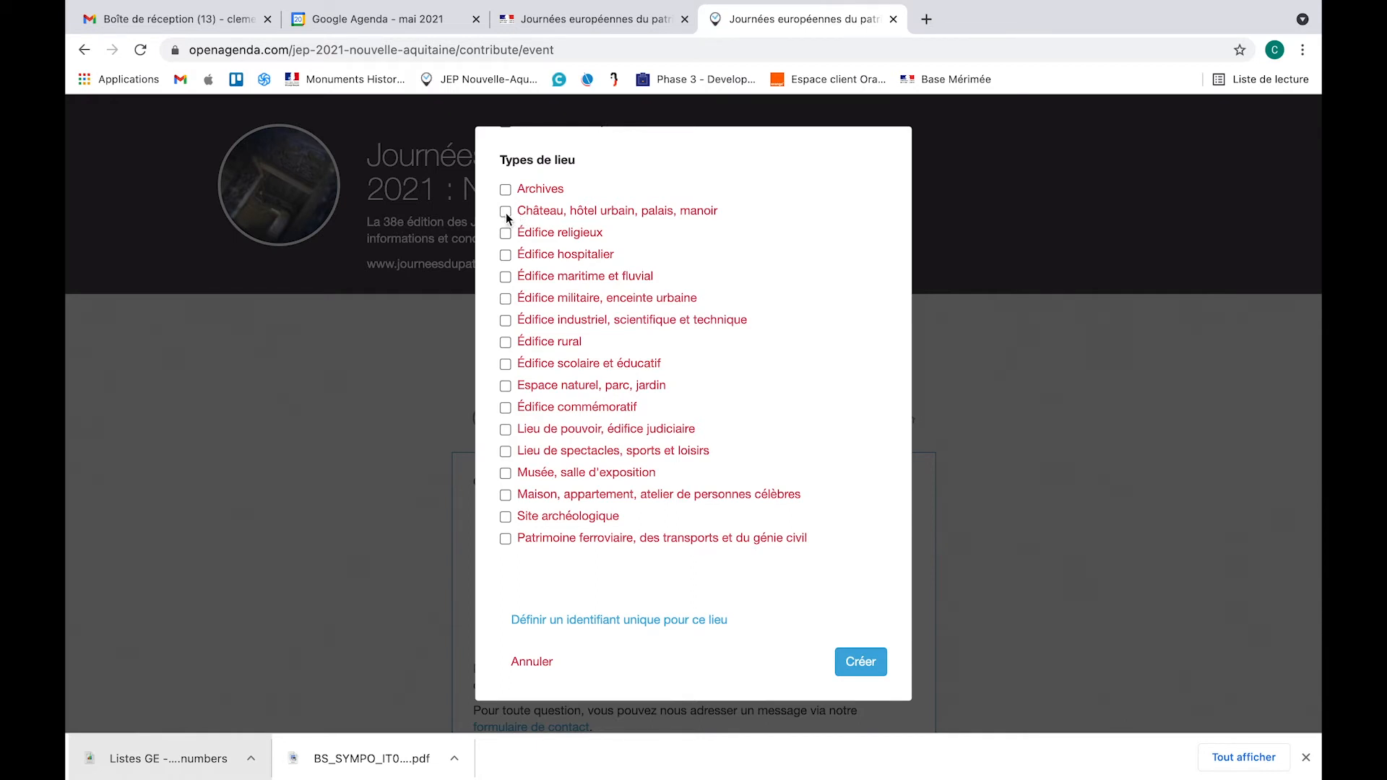
scroll(839, 588, down, 1)
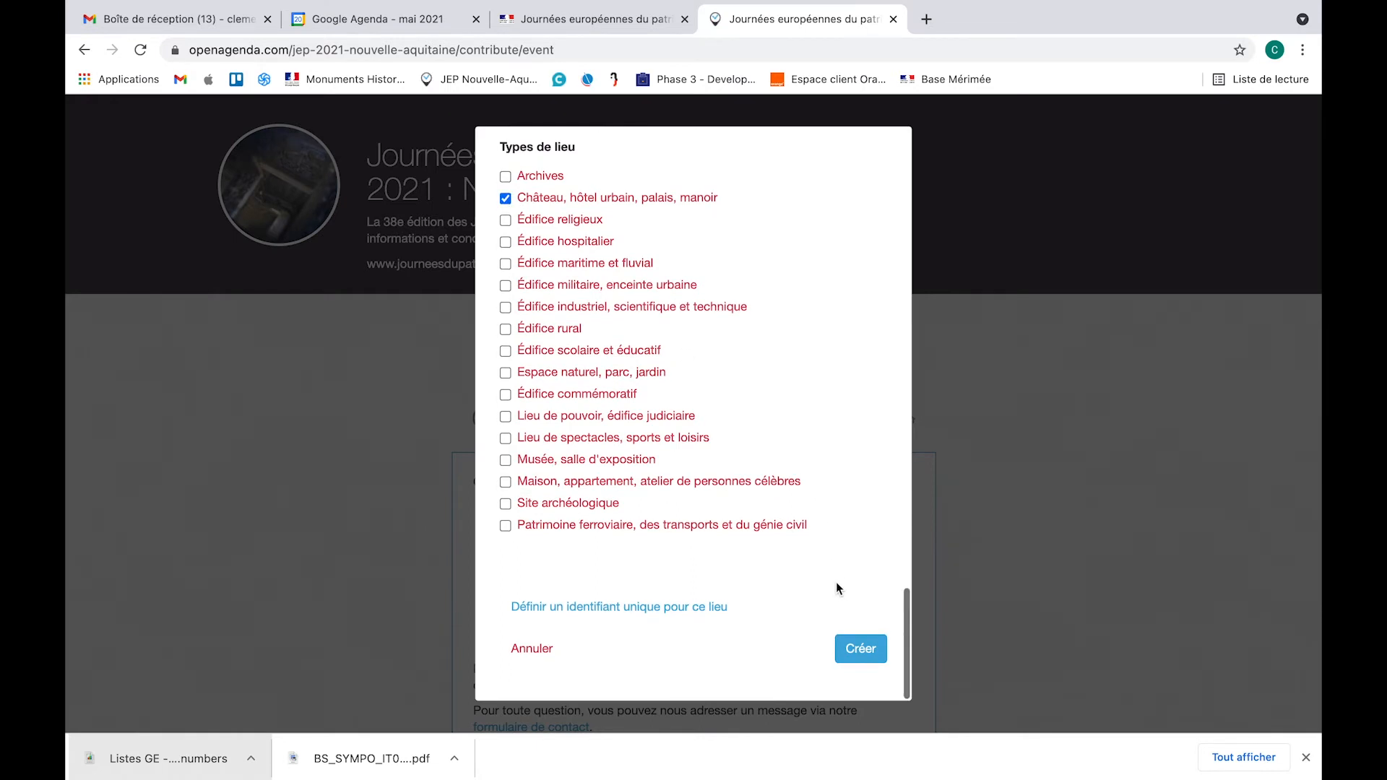
click(861, 650)
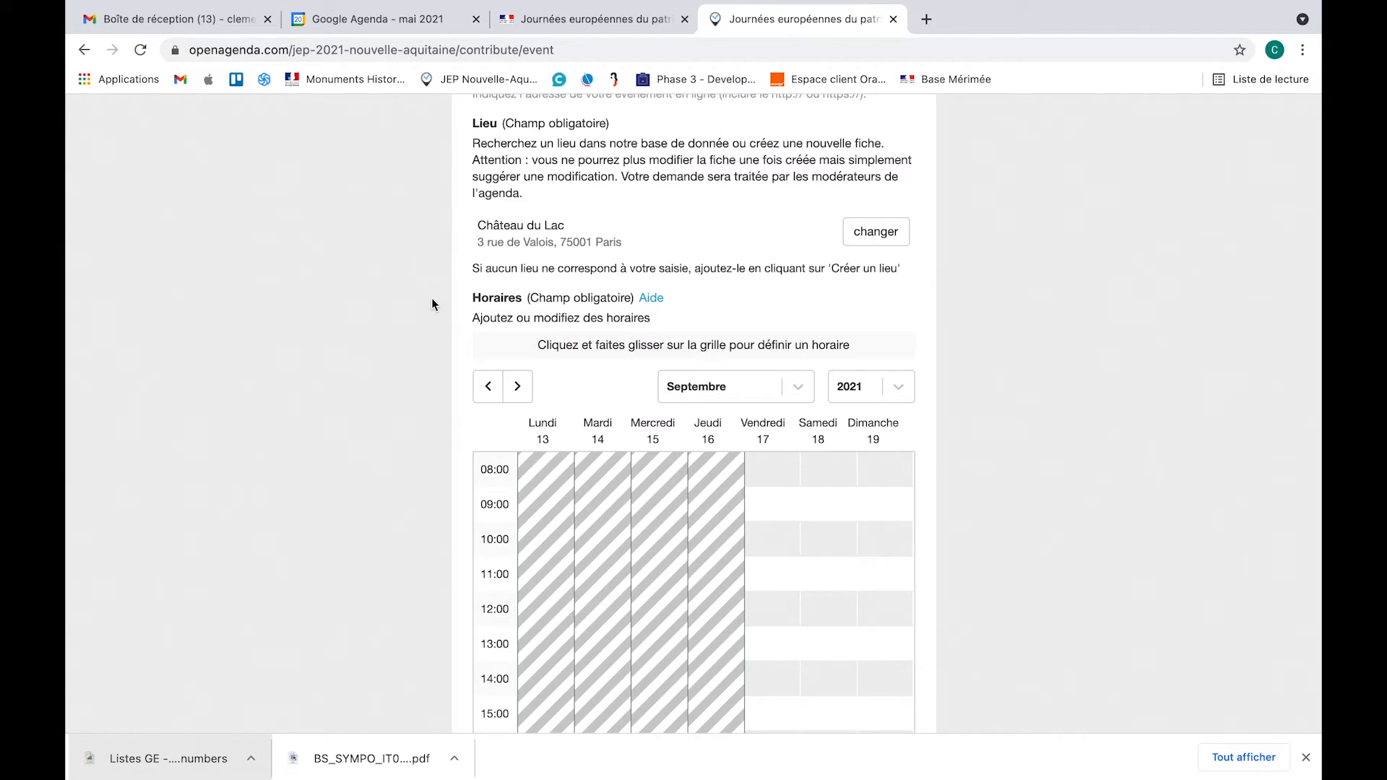
Step: Add a time slot on Saturday 18 September 2021 running from 10:00 to 18:00
scroll(431, 298, down, 2)
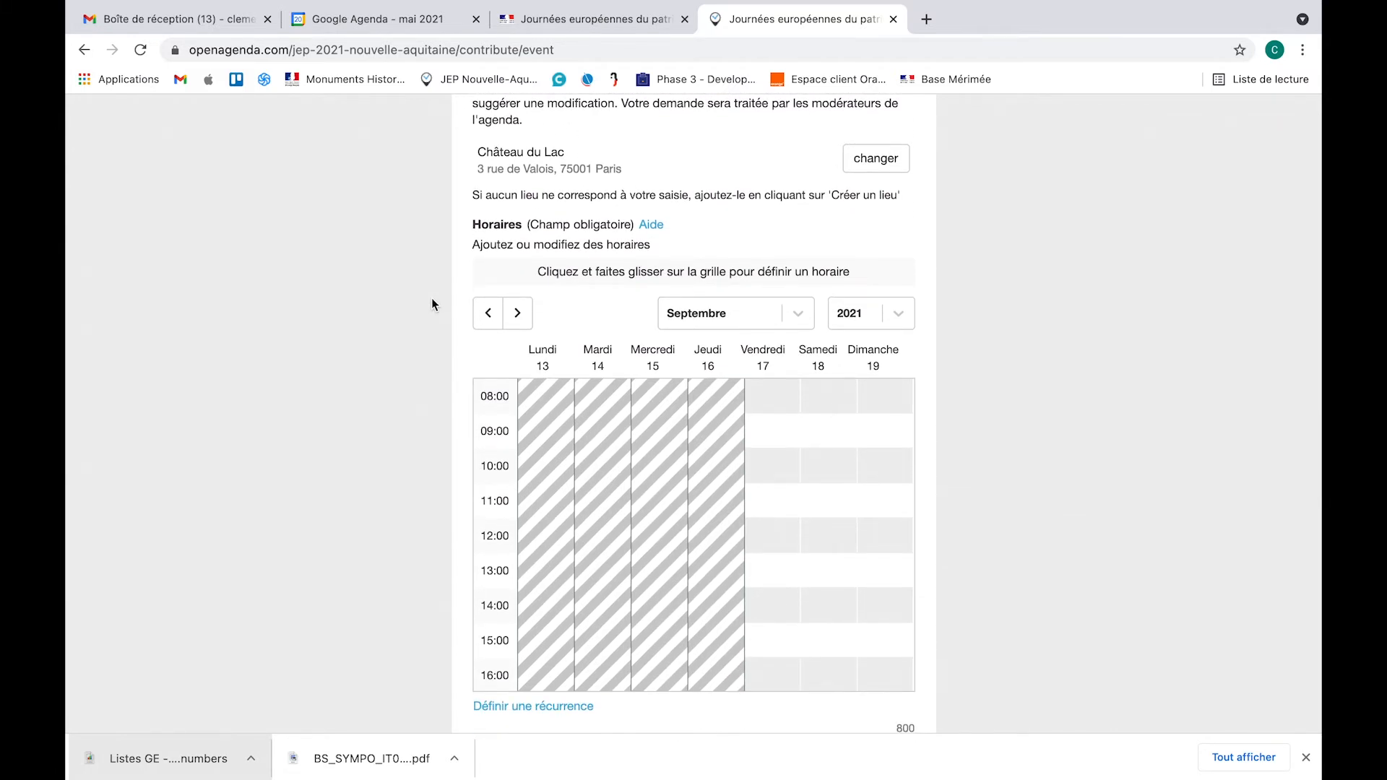
scroll(432, 297, down, 4)
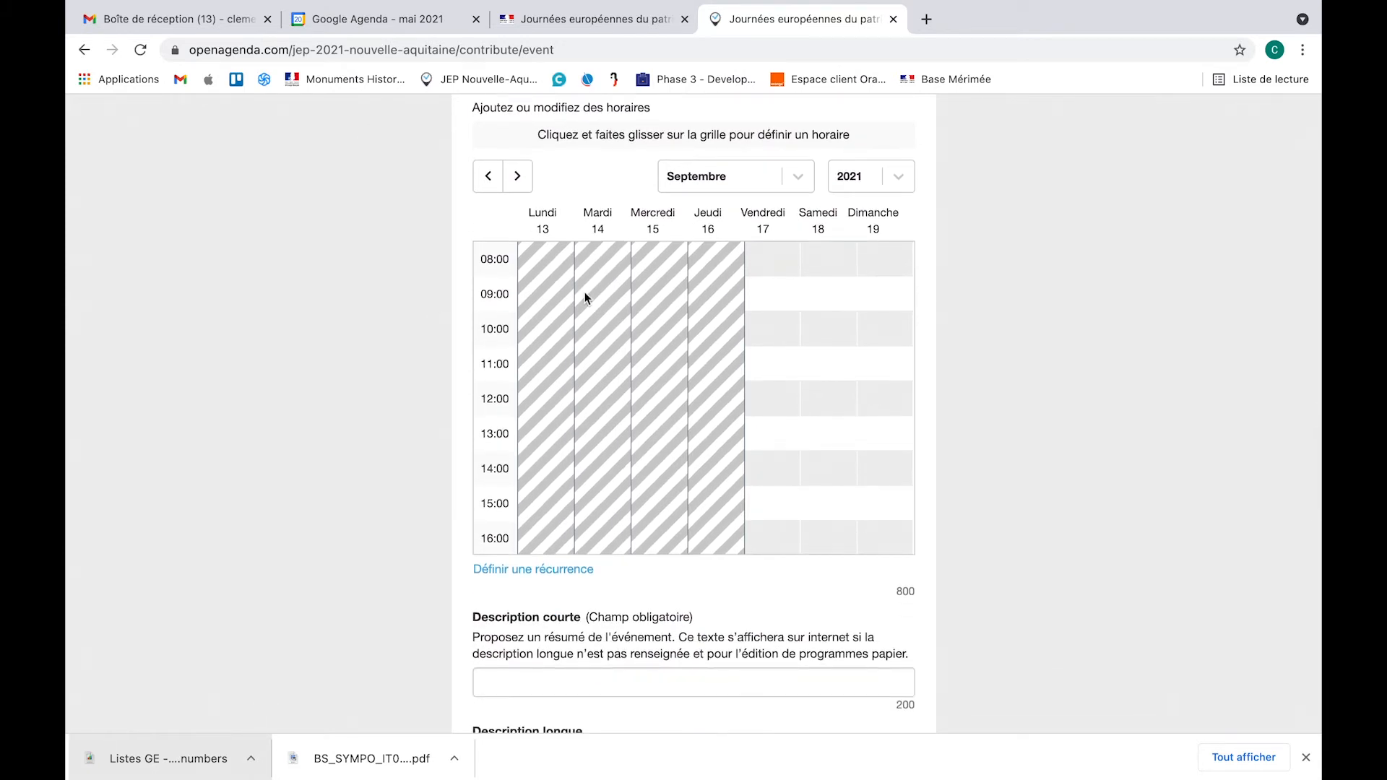
click(825, 324)
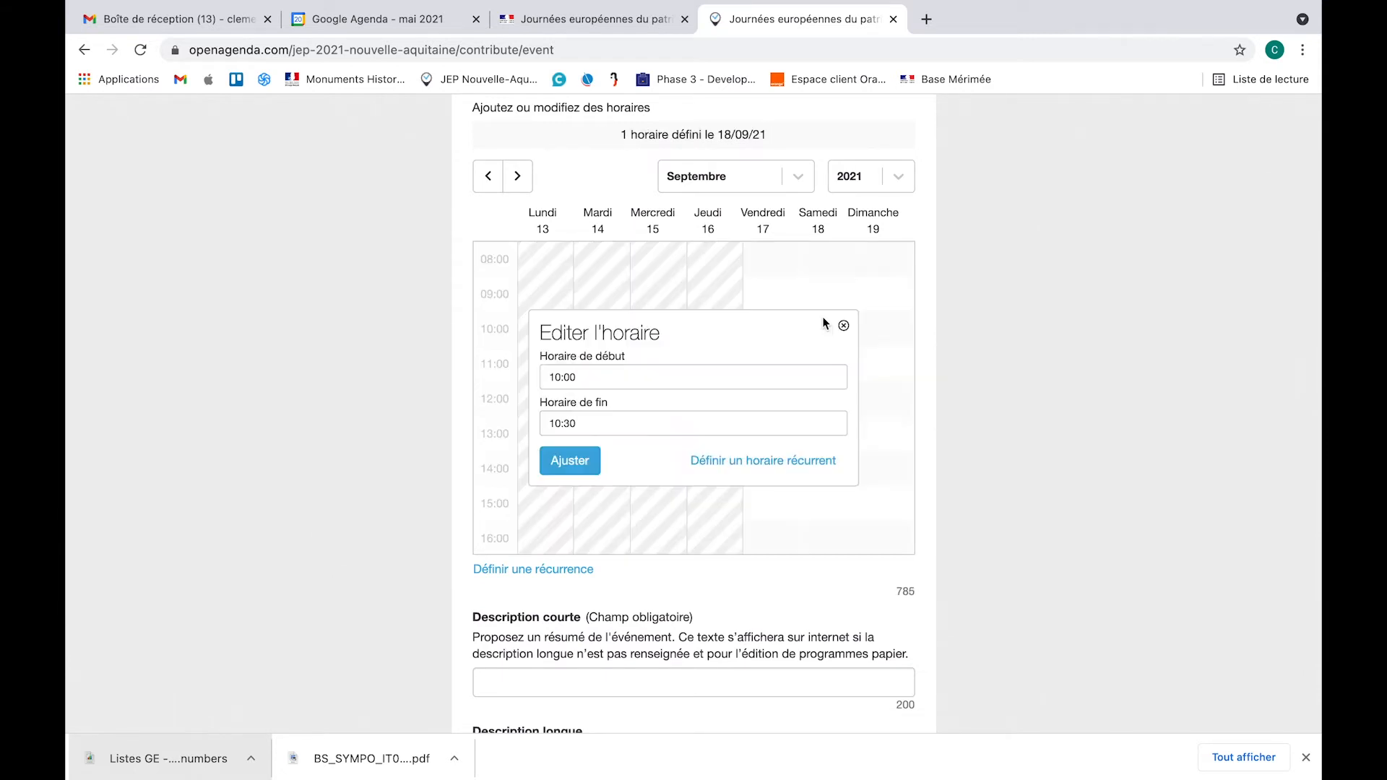
click(562, 424)
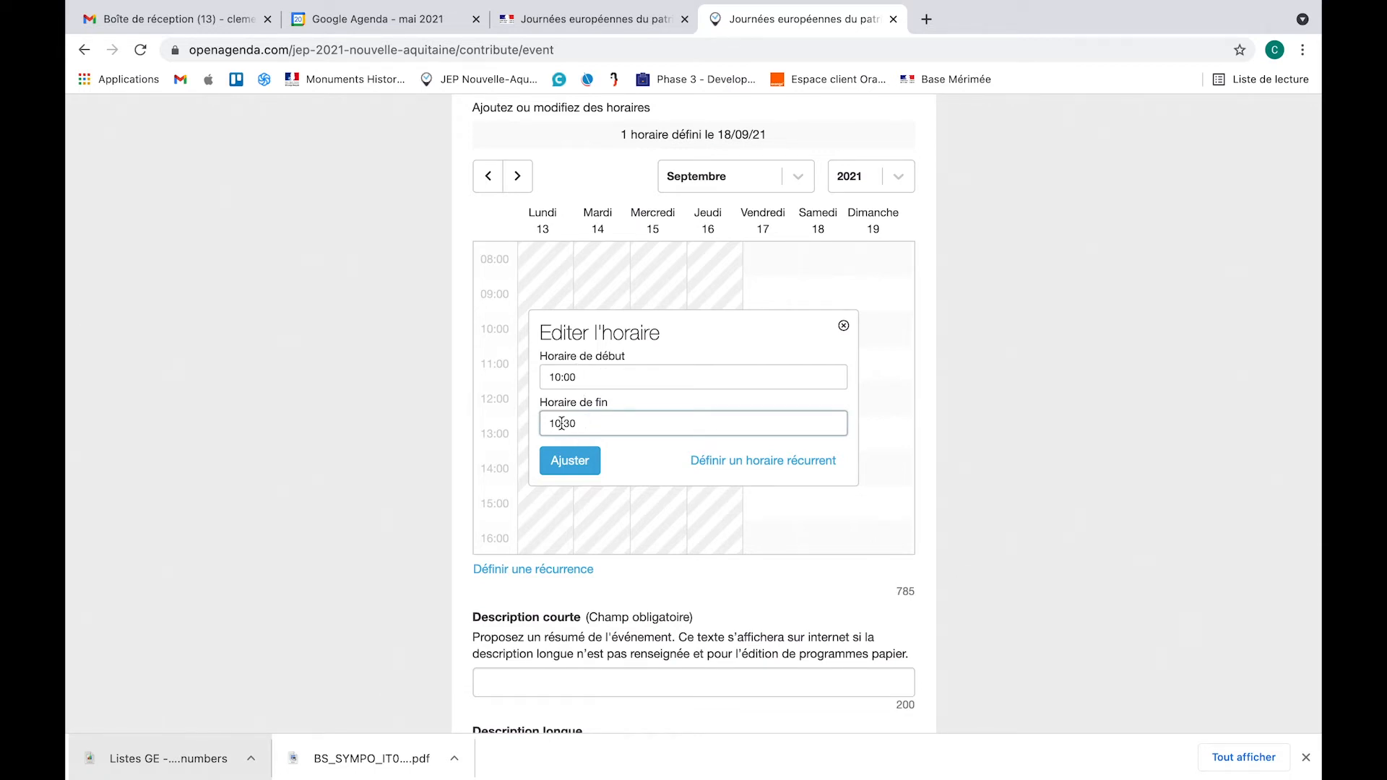
key(BackSpace)
text(80)
click(570, 461)
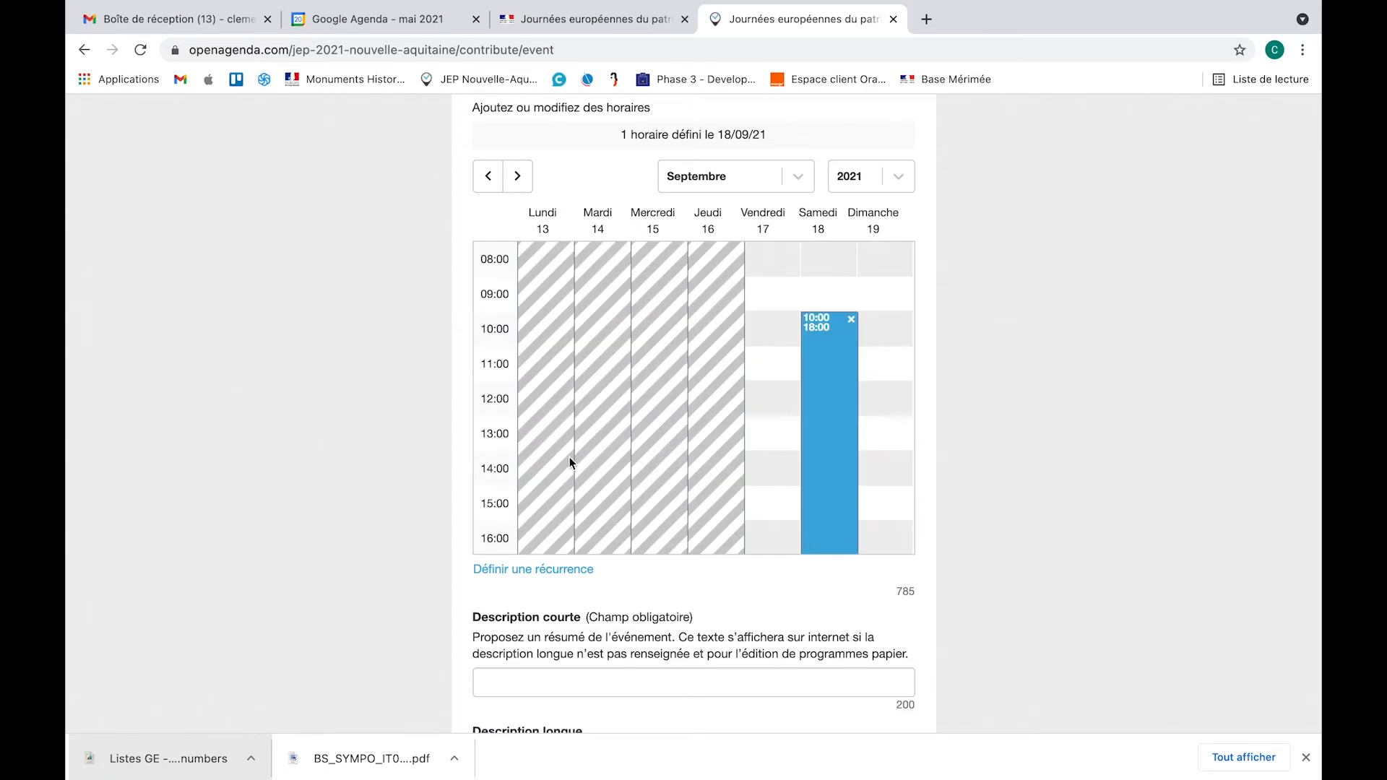
Step: Move the Saturday 18 slot in the schedule grid to start at 09:00 and extend its end to 18:00
scroll(888, 470, down, 3)
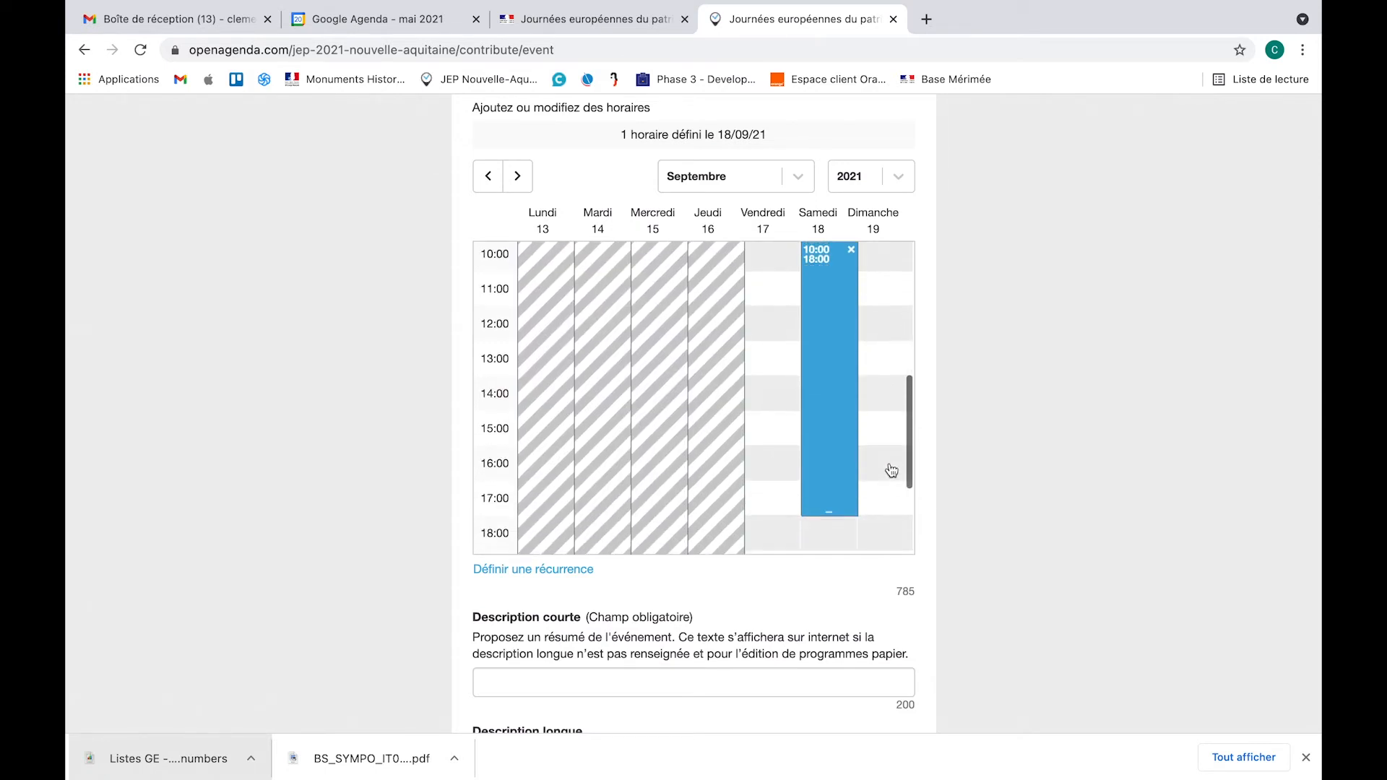
scroll(891, 470, up, 3)
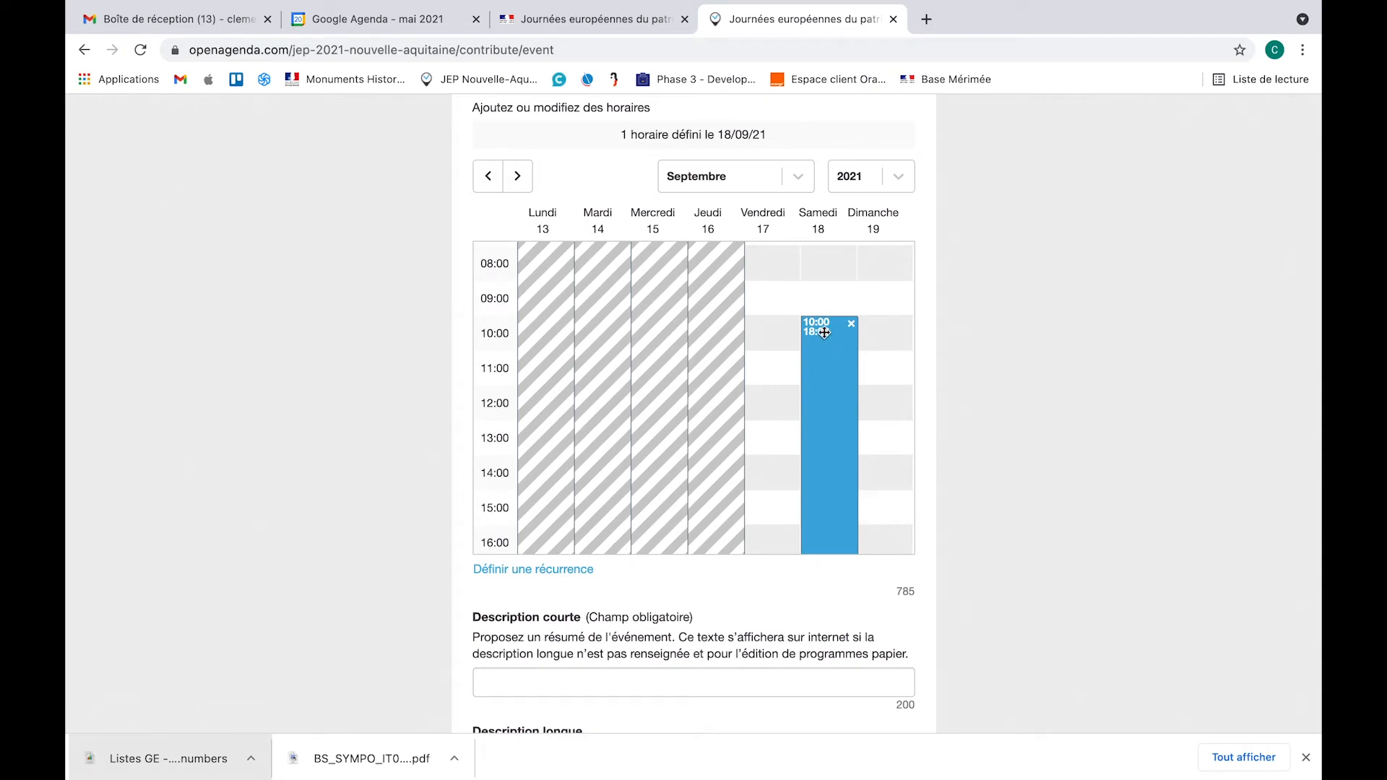
click(824, 332)
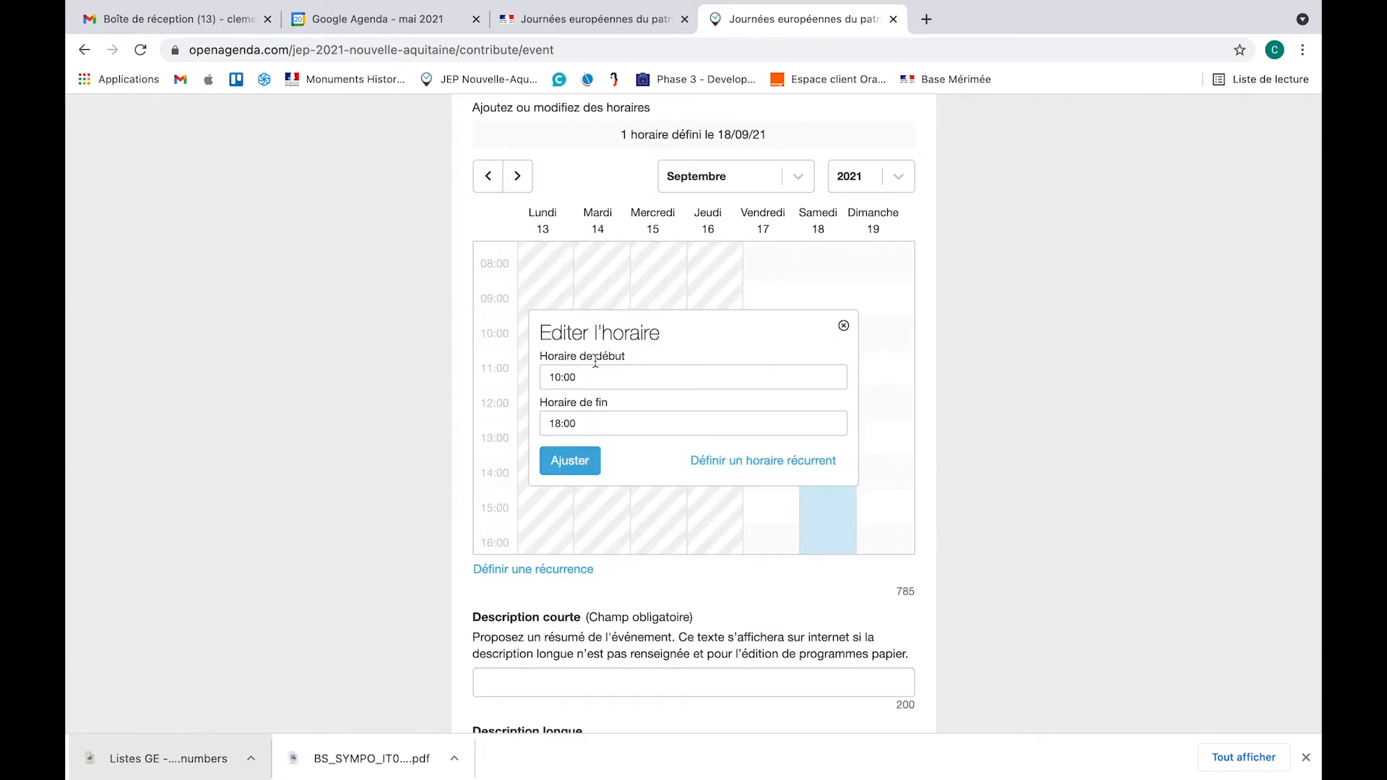
click(570, 461)
drag(824, 342, 822, 301)
scroll(815, 370, down, 3)
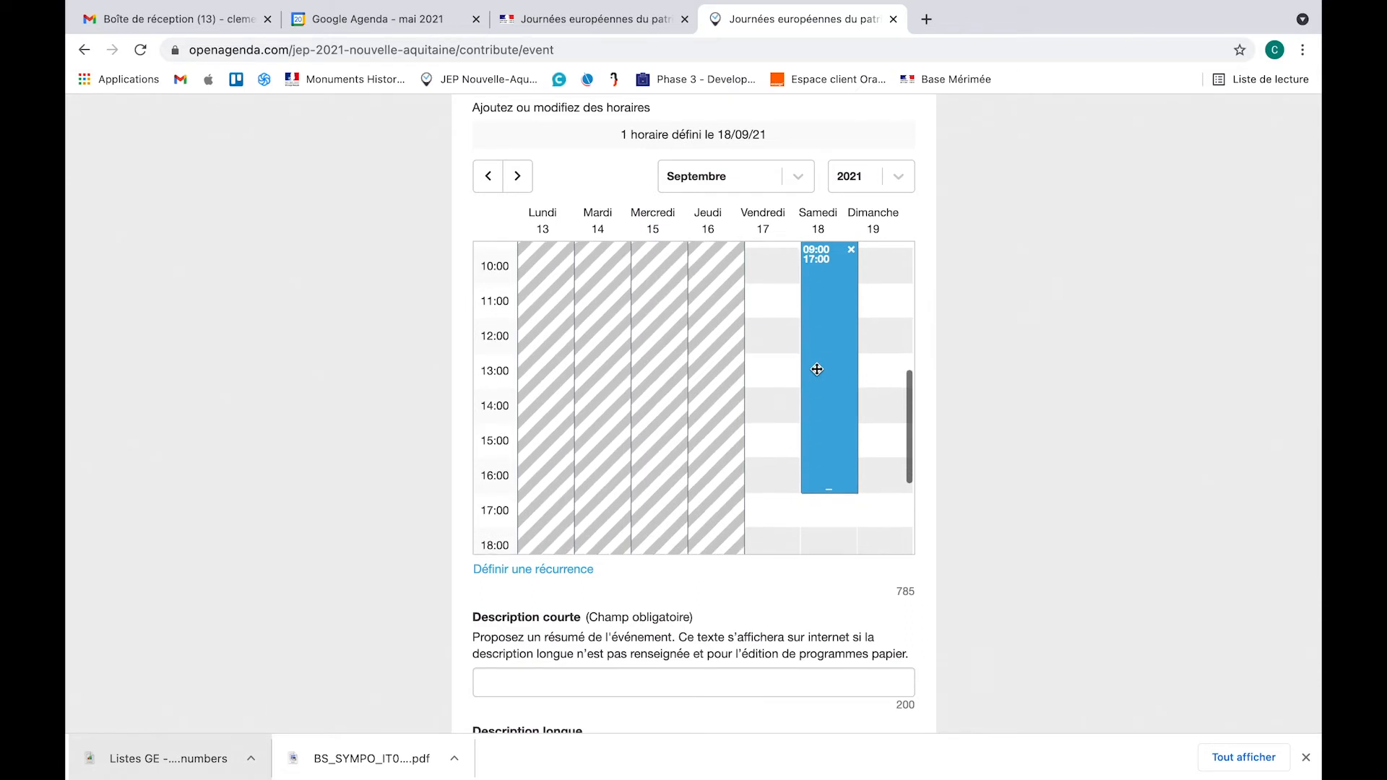
drag(828, 492, 829, 527)
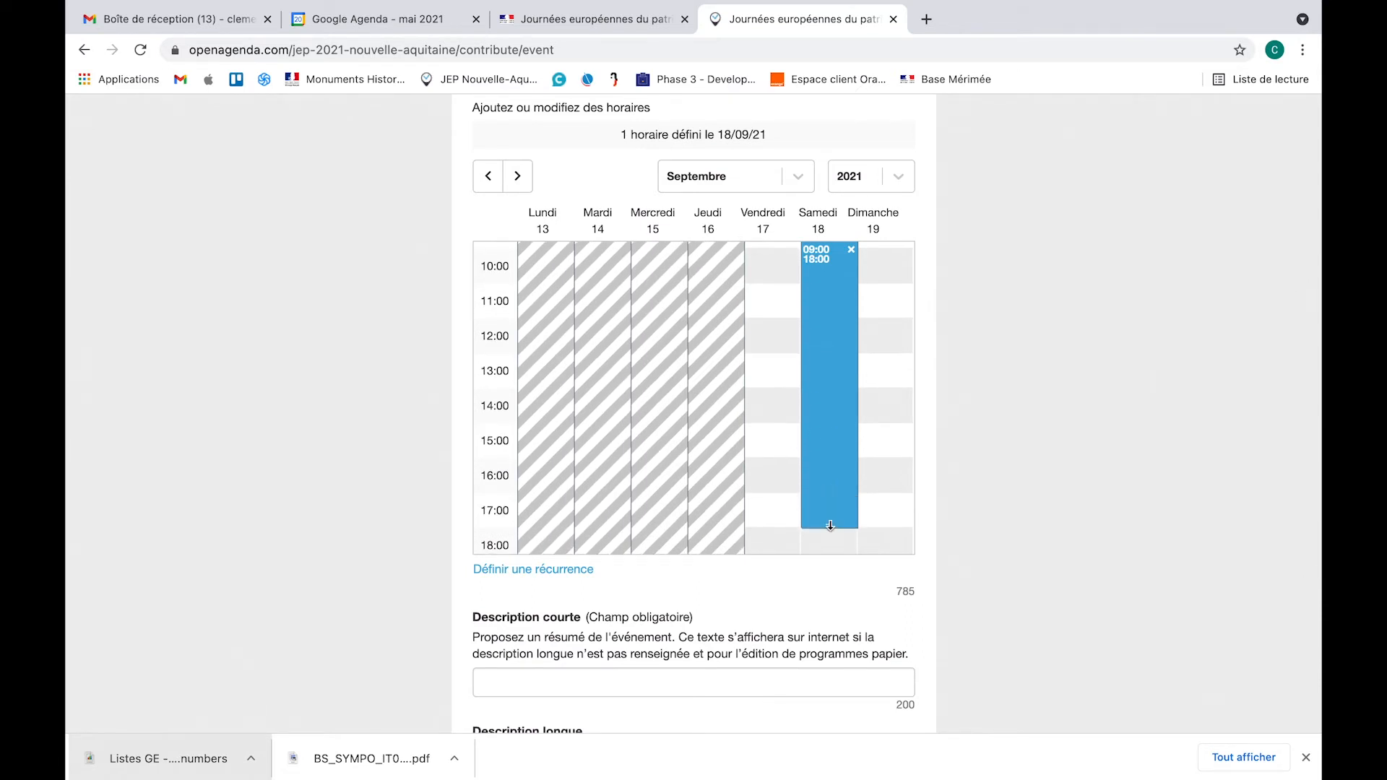
scroll(870, 464, up, 3)
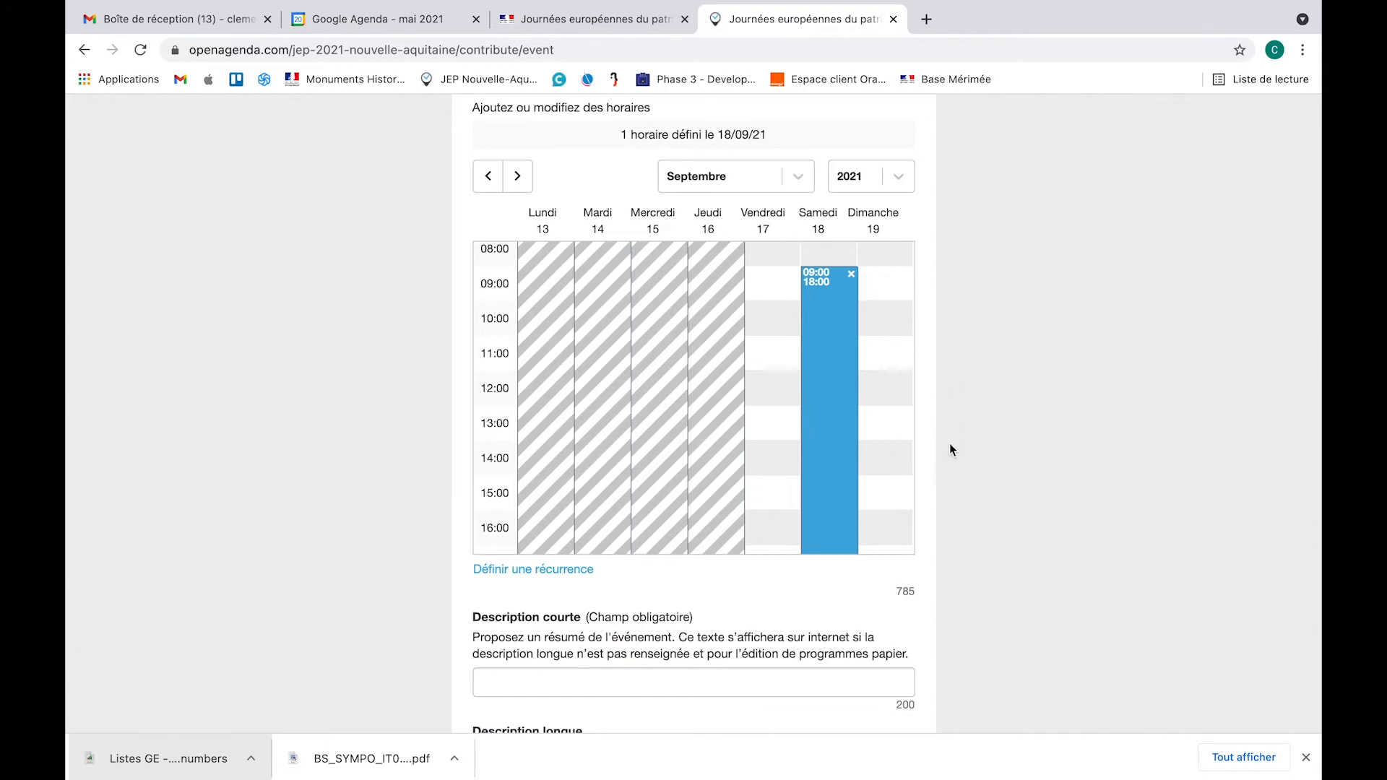
Step: Enter the short description "Profitez des journées européennes du patrimoine pour découvrir un superbe château du XIIIe siècle !"
scroll(937, 480, down, 3)
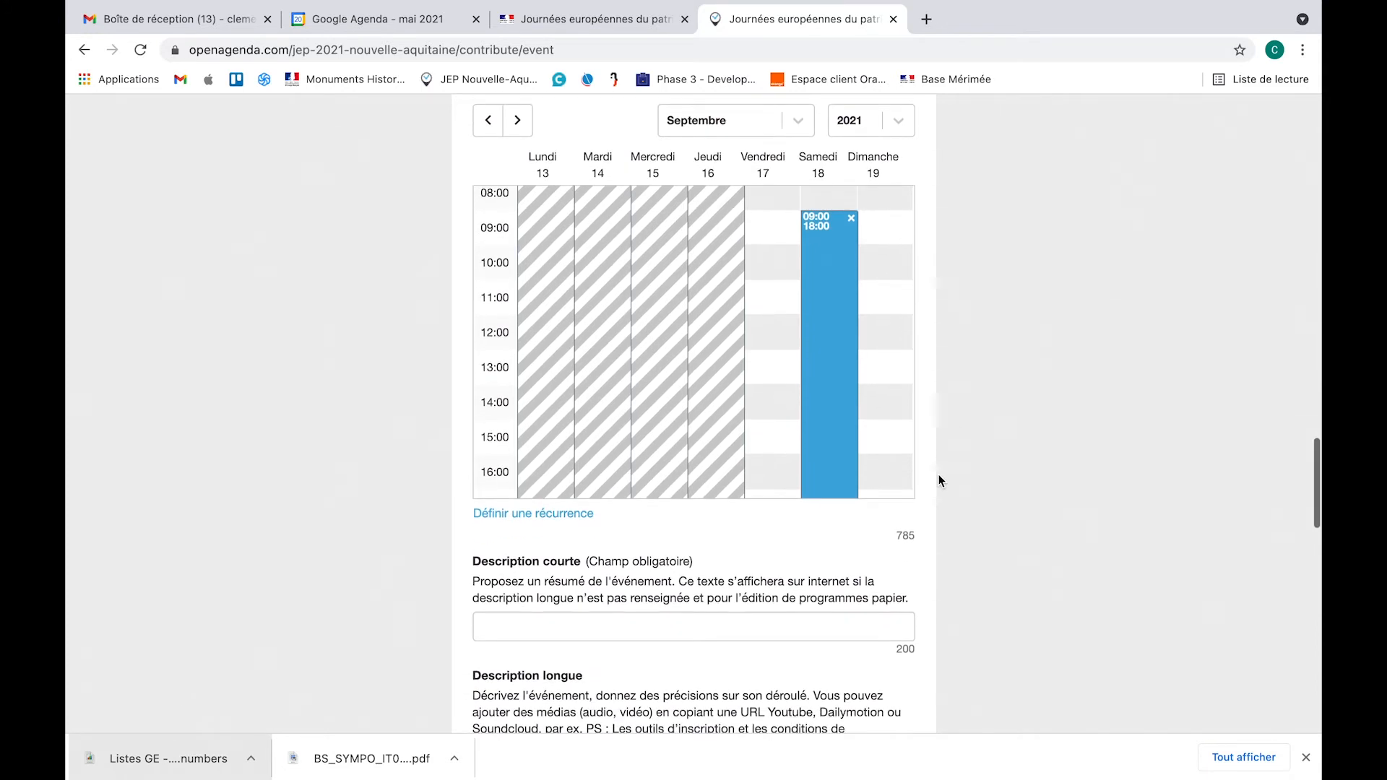
scroll(938, 481, down, 4)
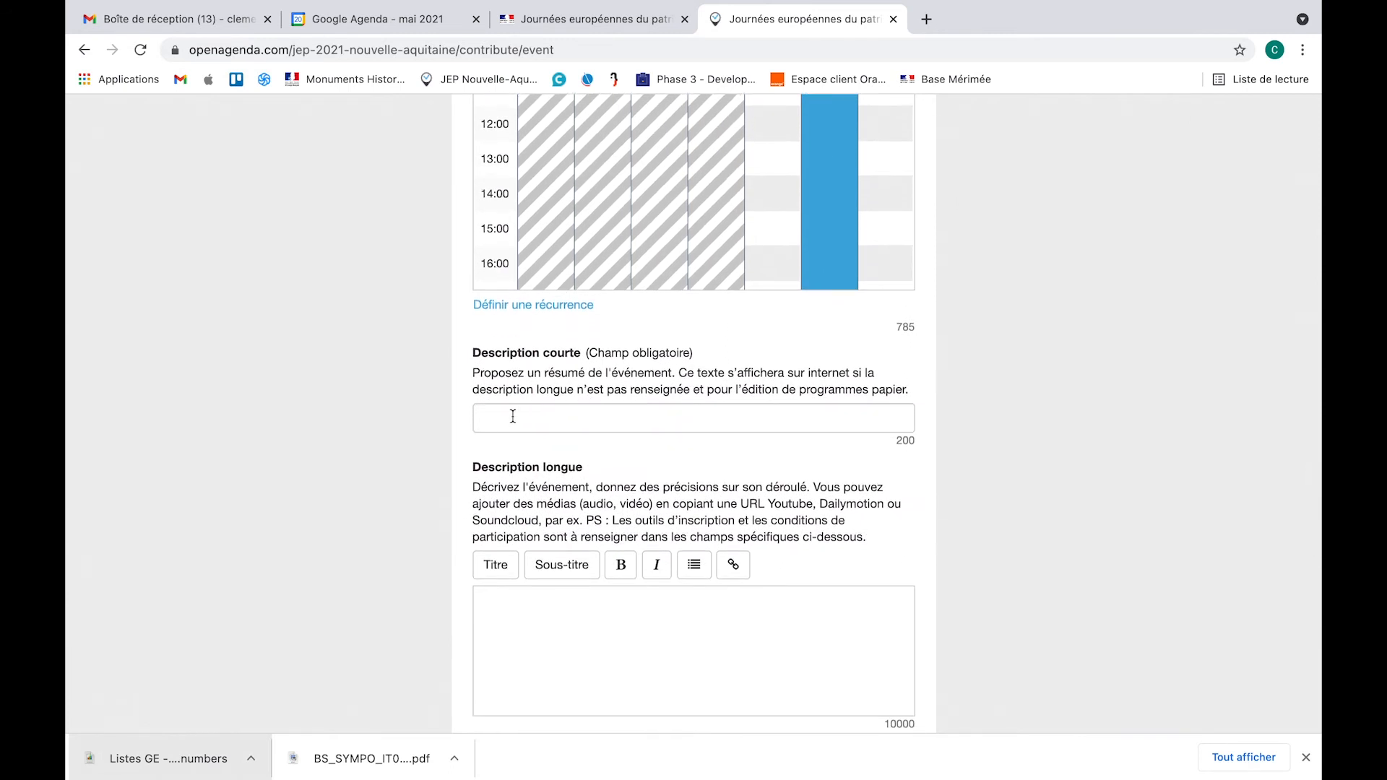
click(513, 417)
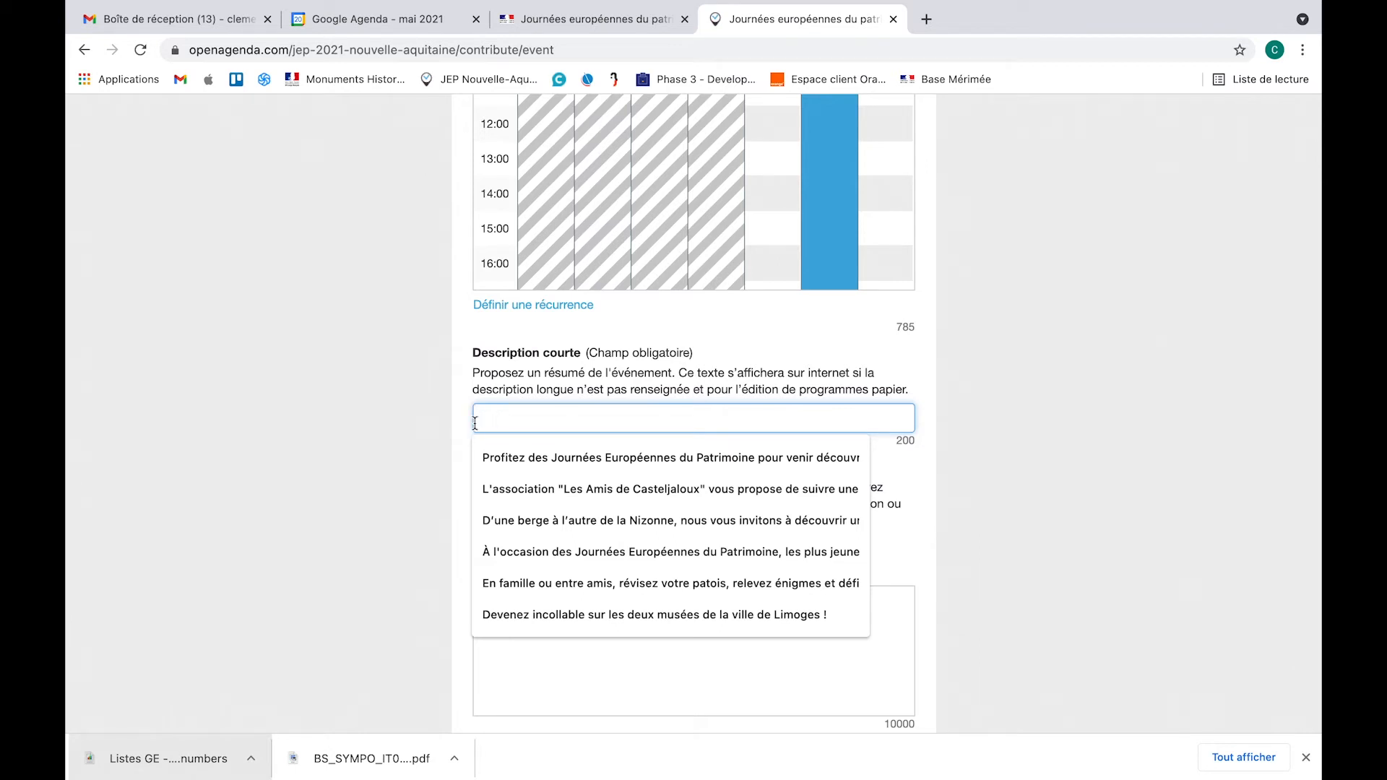
text(Profitez)
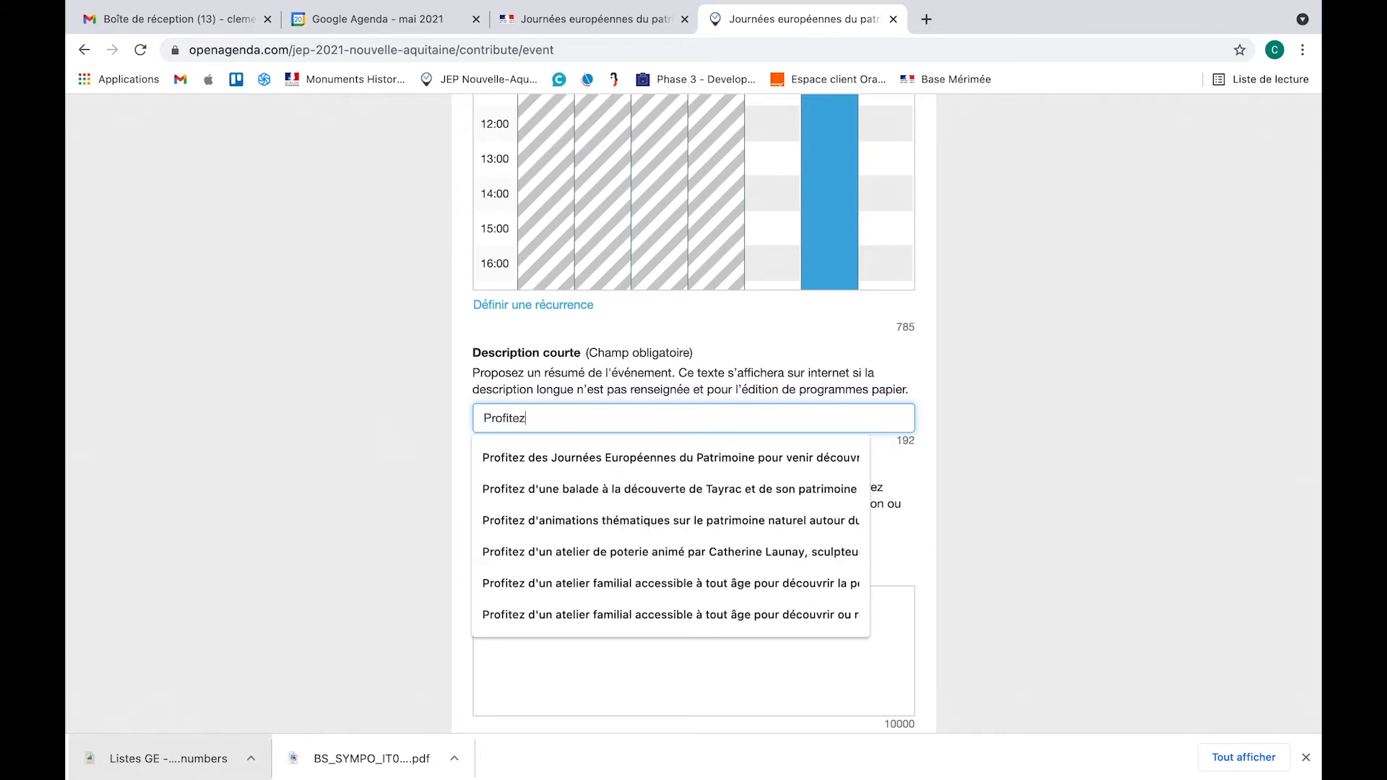
text( des journées européee)
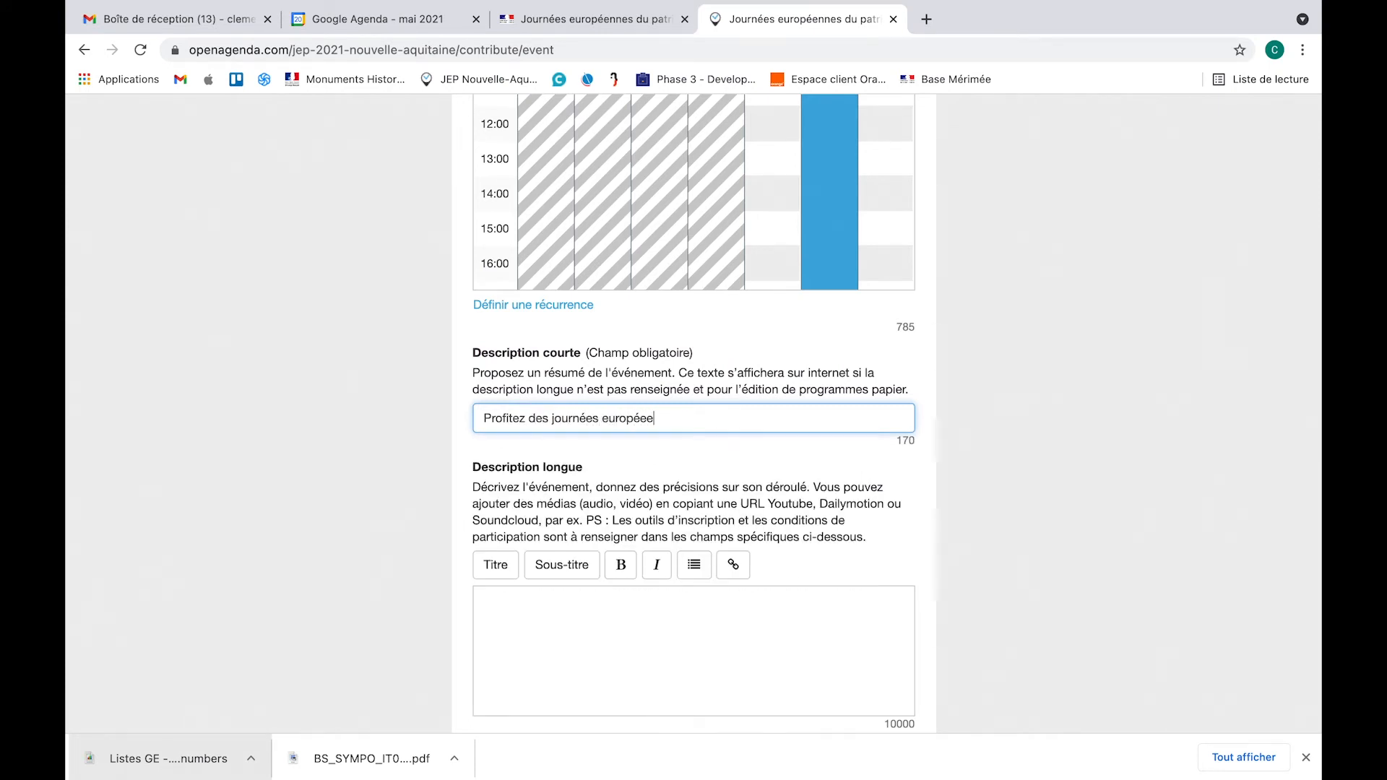
key(BackSpace)
text(nnes du pa)
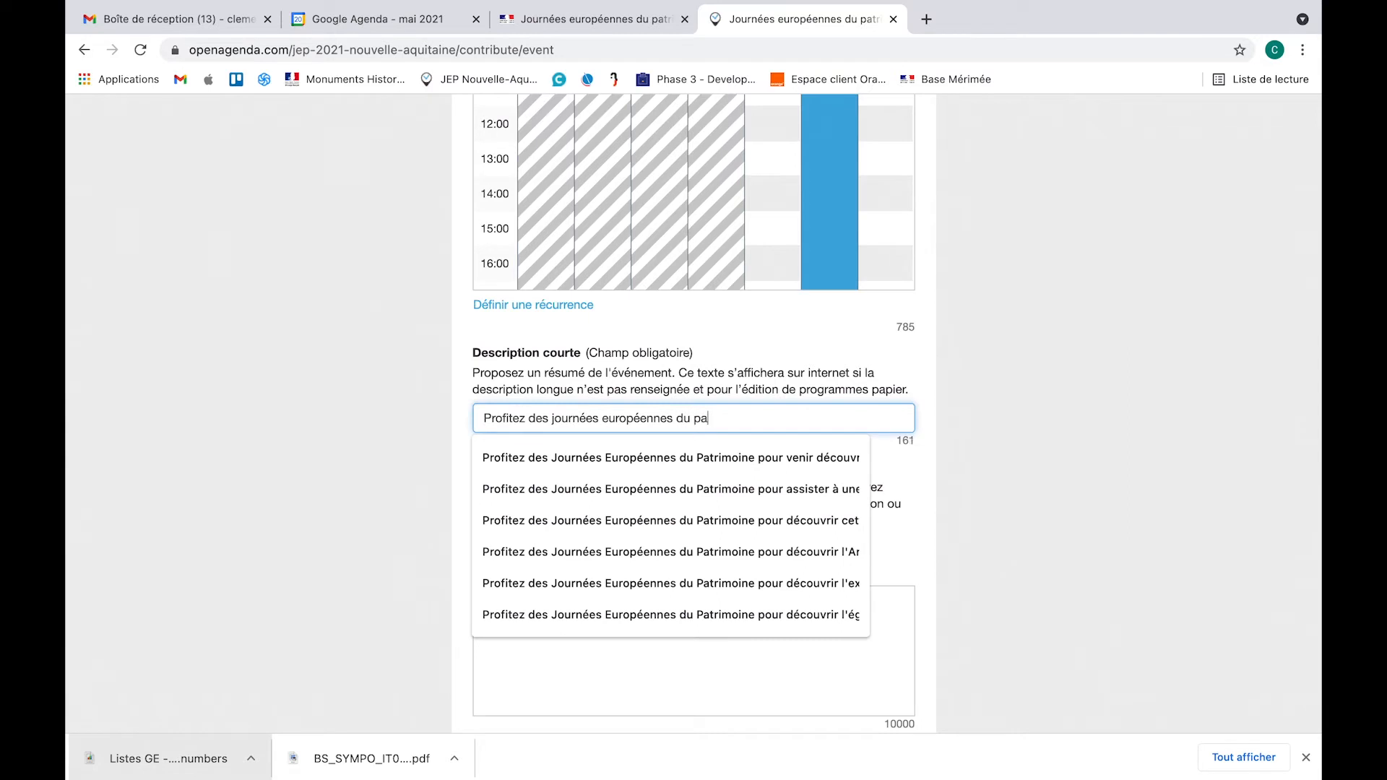
text(trimoine pour découvrir un s)
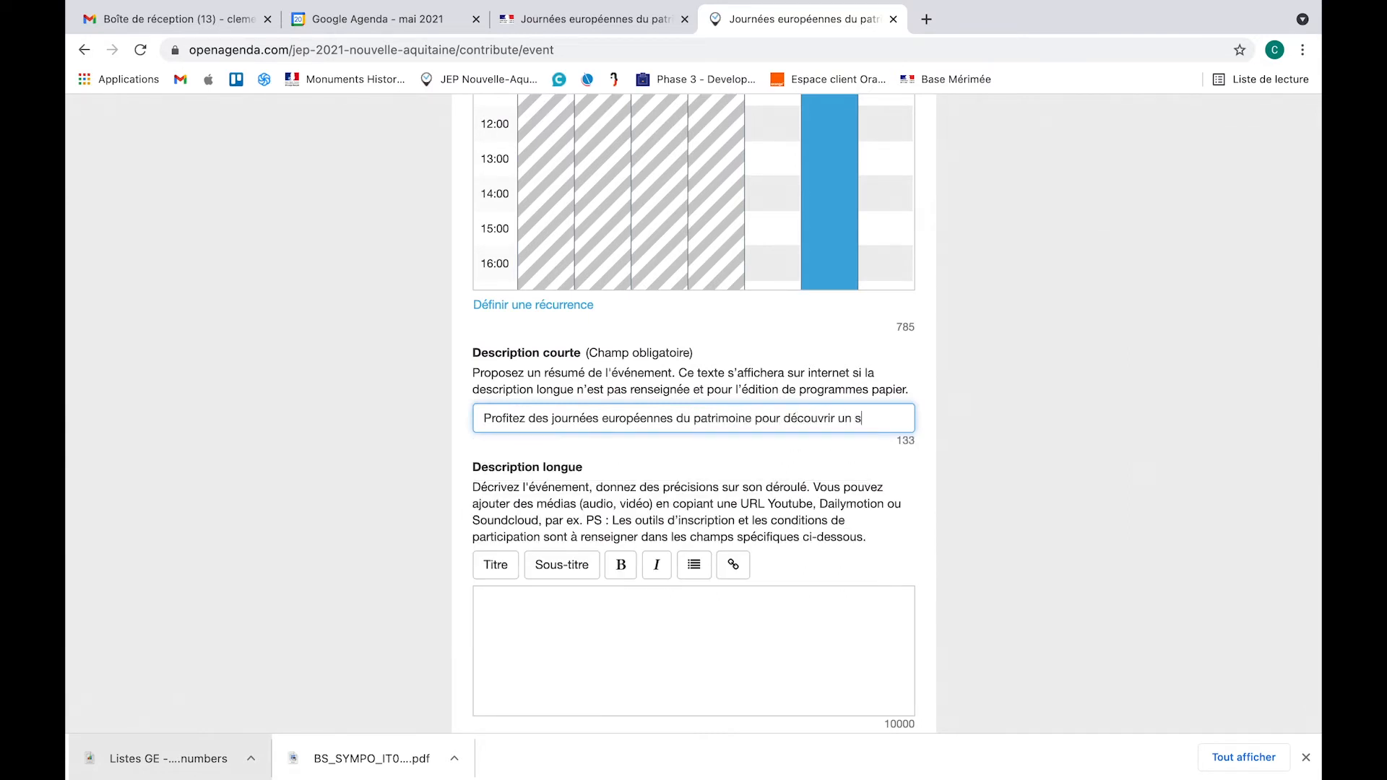
text(uperbe ch)
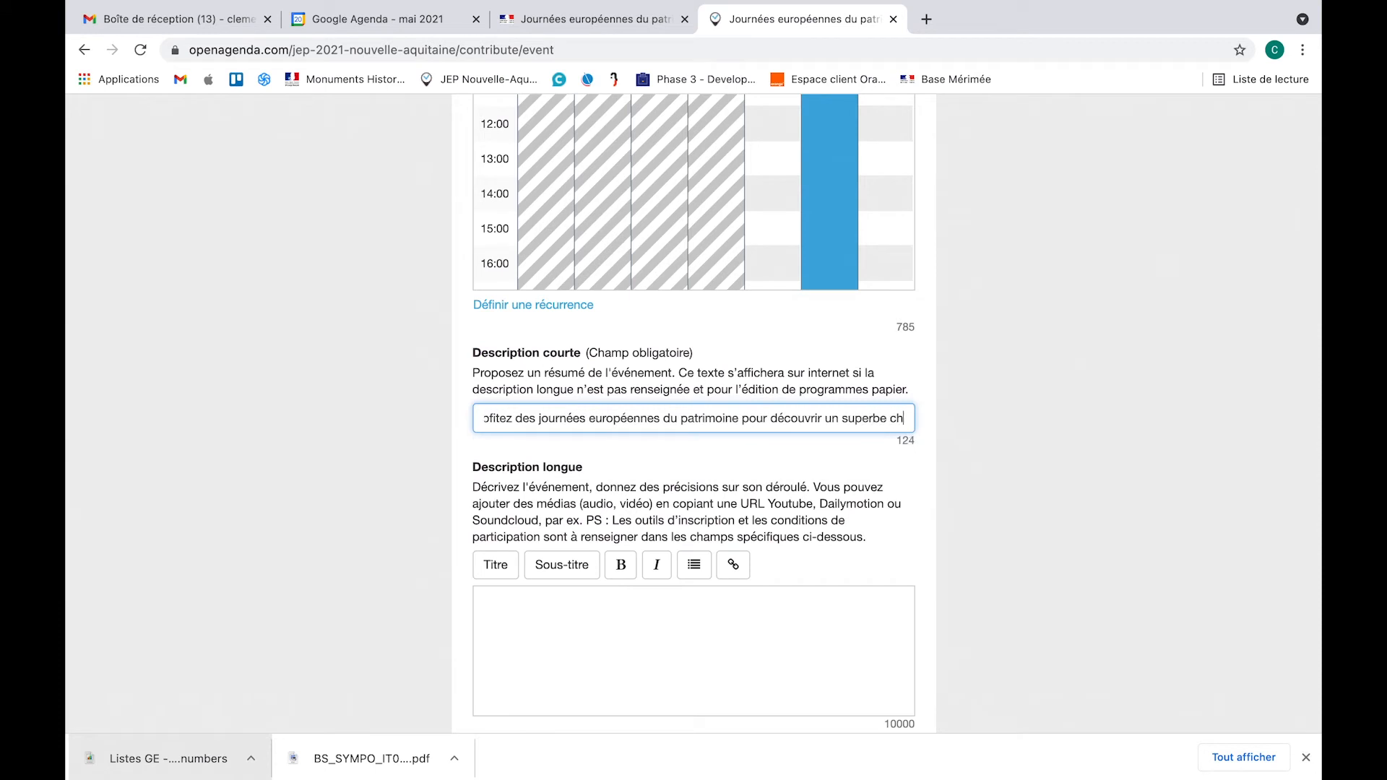
text(âteau du )
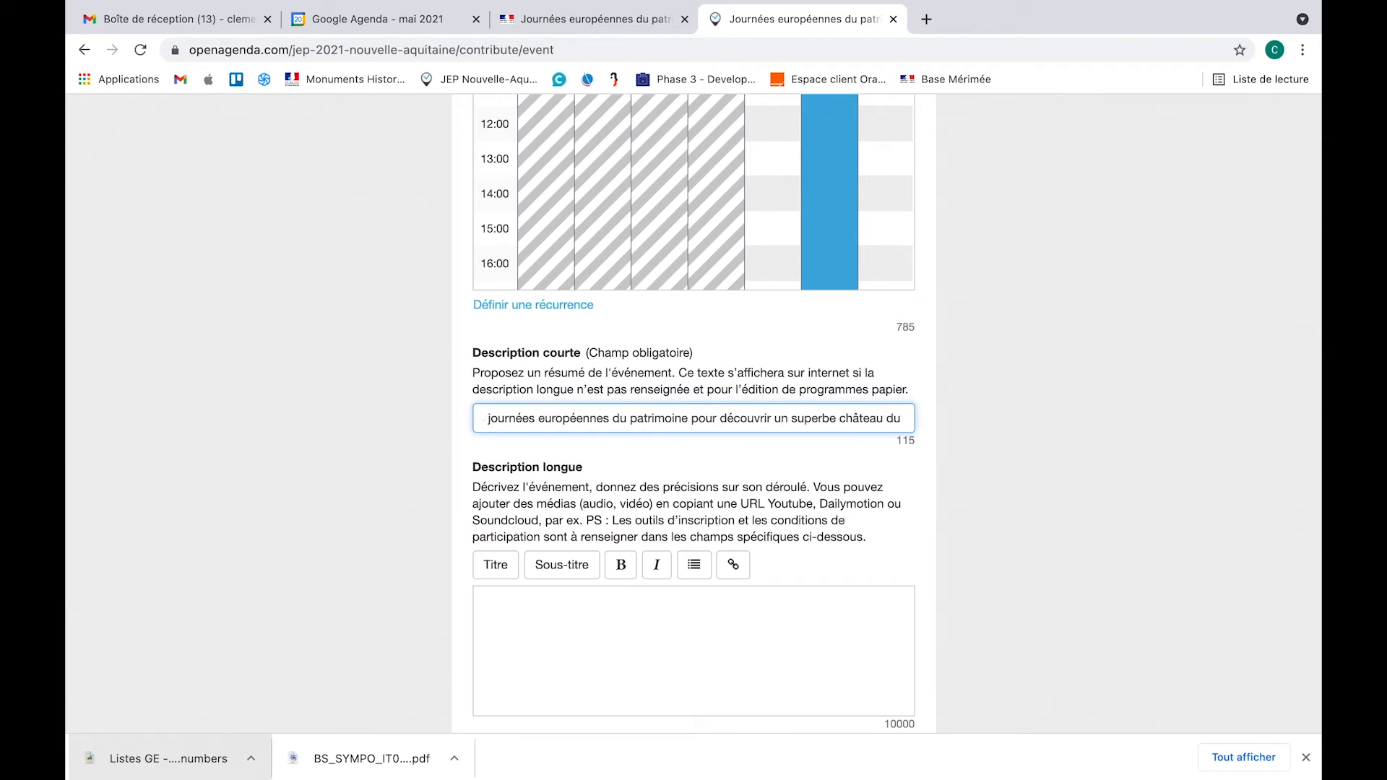
text(XII)
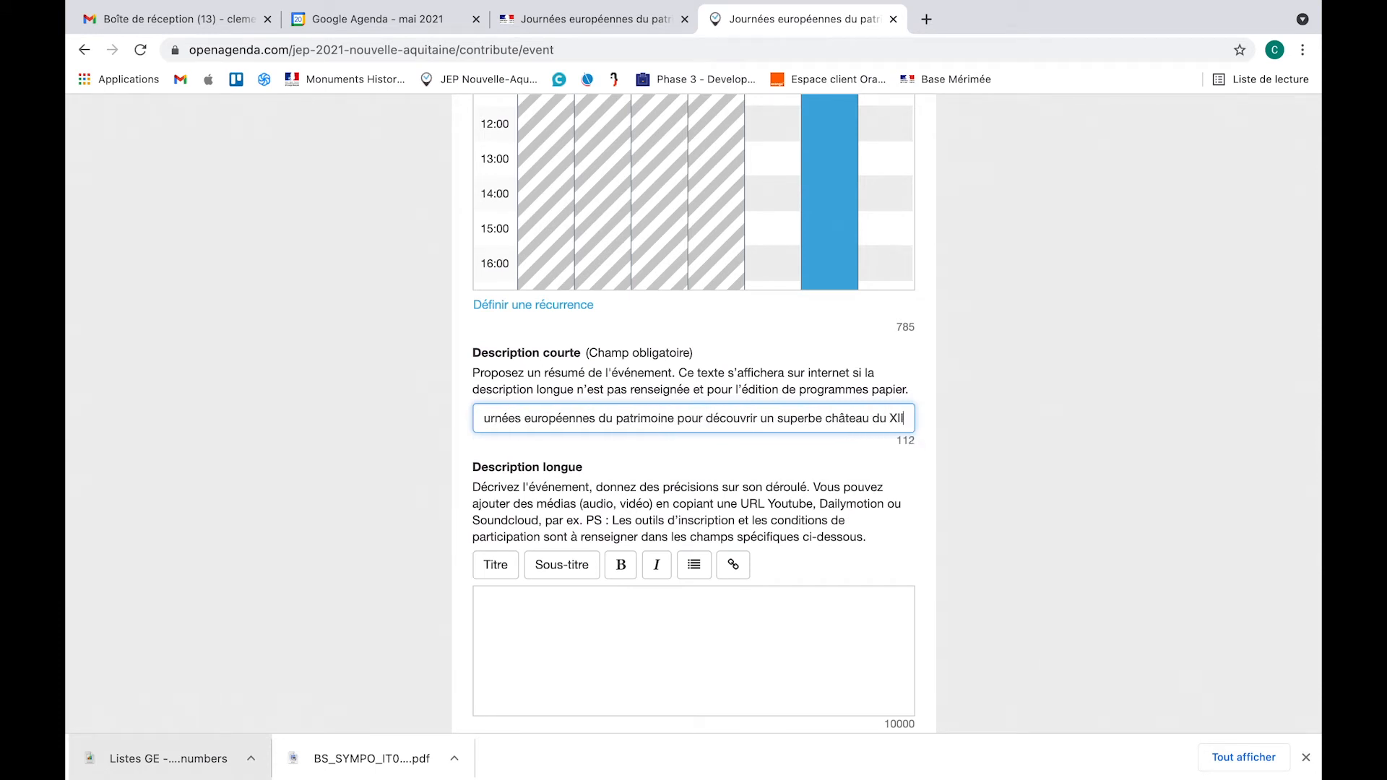
text(Ie sic)
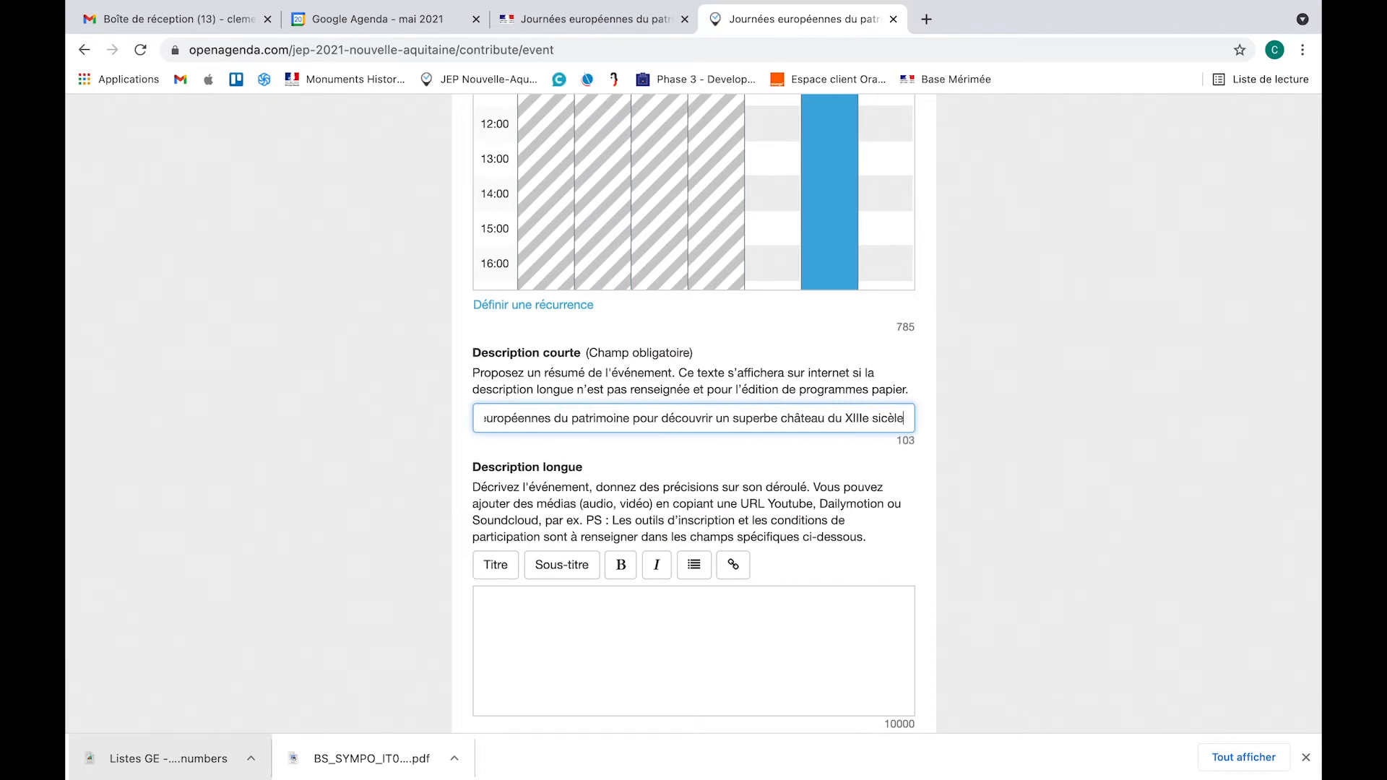
key(BackSpace)
text(ècle !)
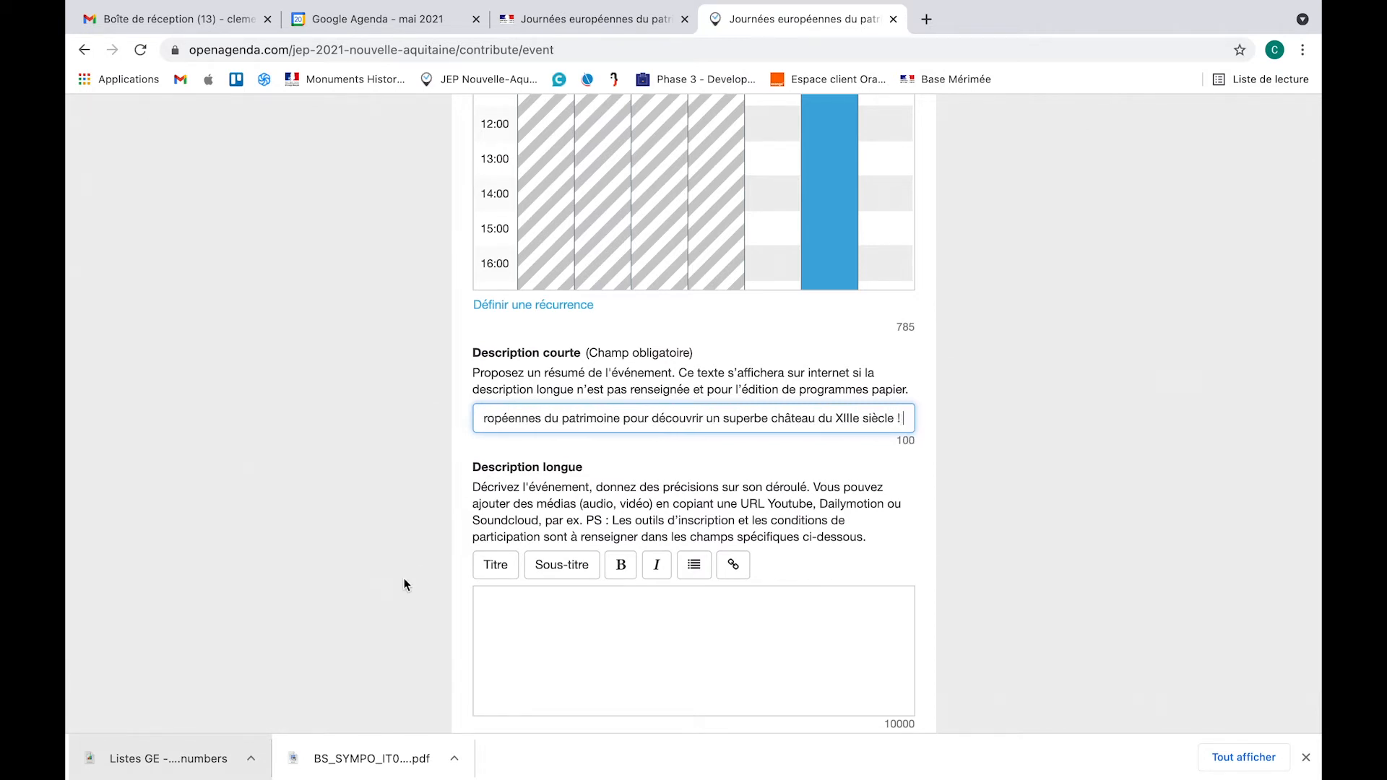
Step: Mark the event as Gratuit in the participation conditions, leaving the long description empty
scroll(419, 578, down, 3)
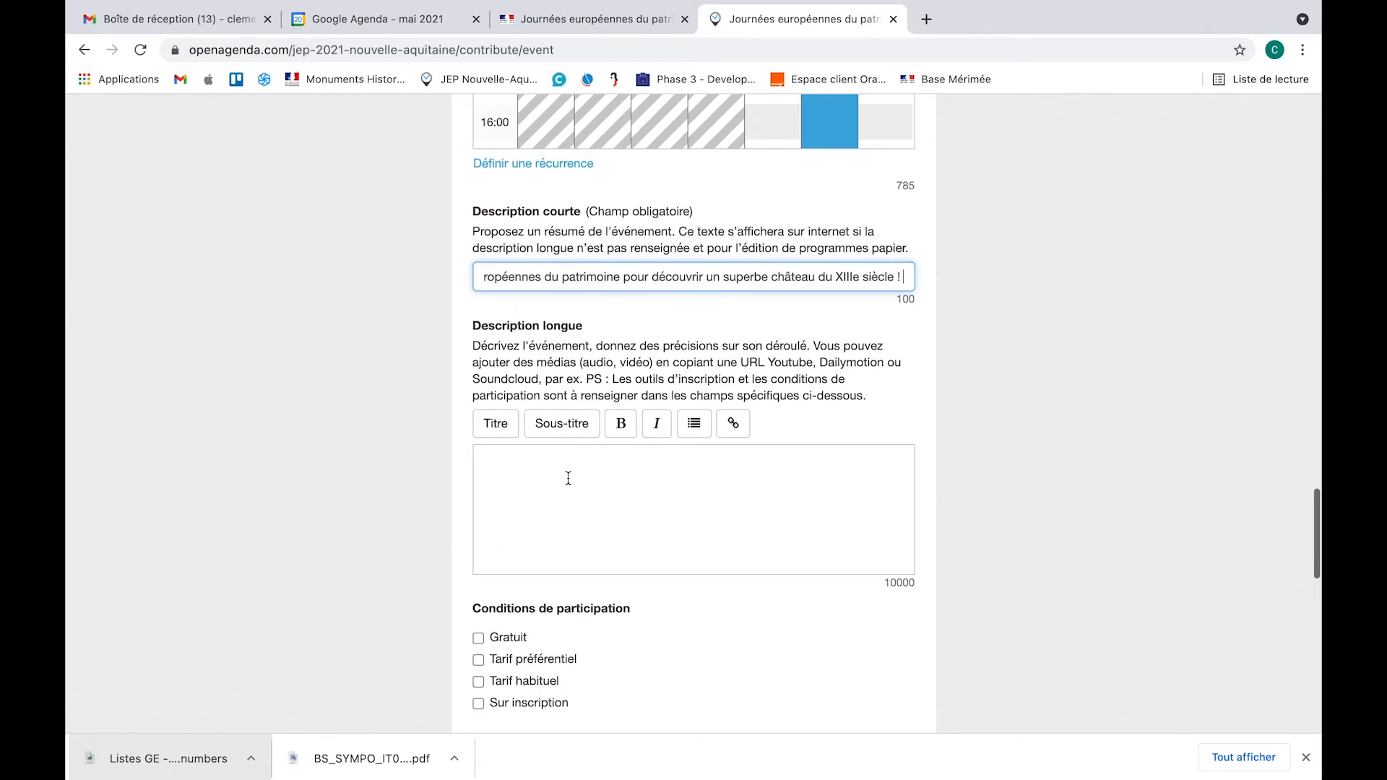
click(524, 466)
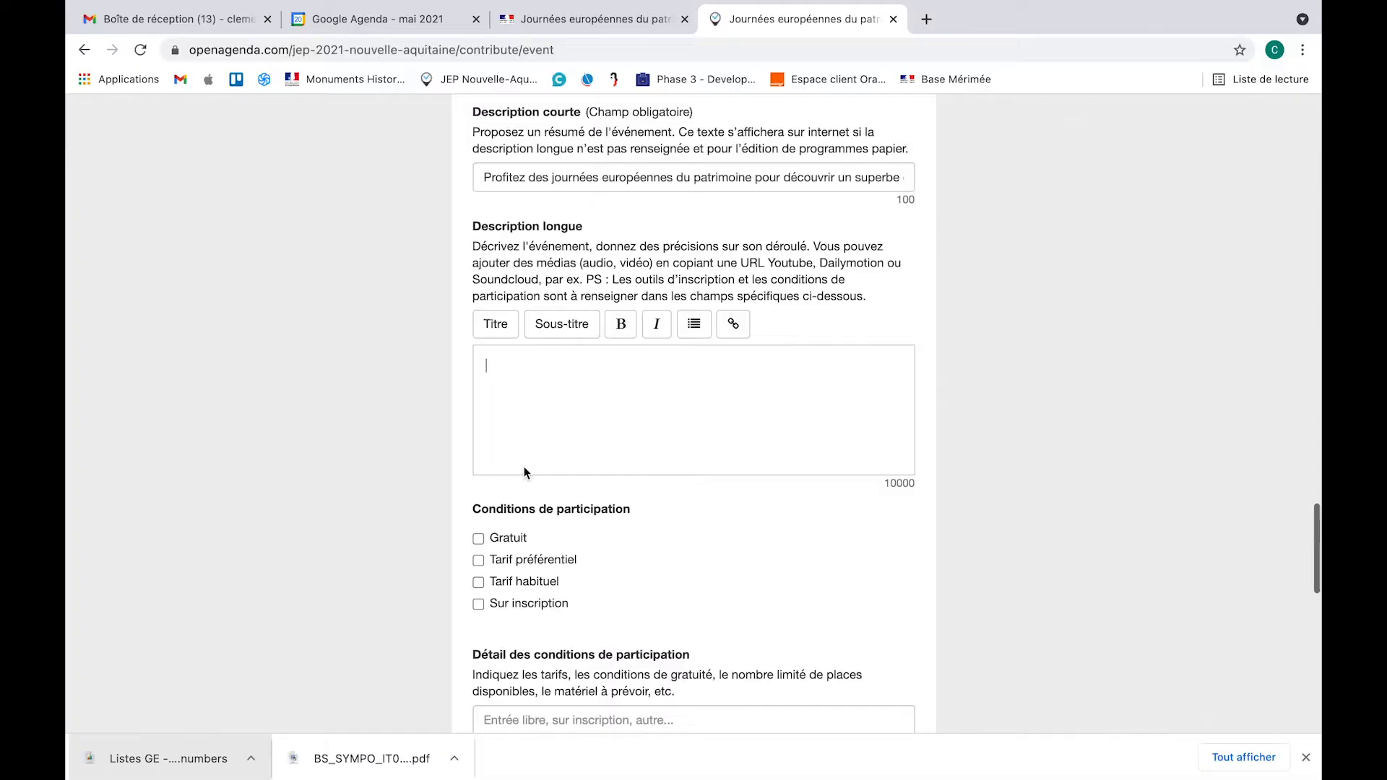
scroll(523, 467, down, 2)
scroll(583, 466, down, 2)
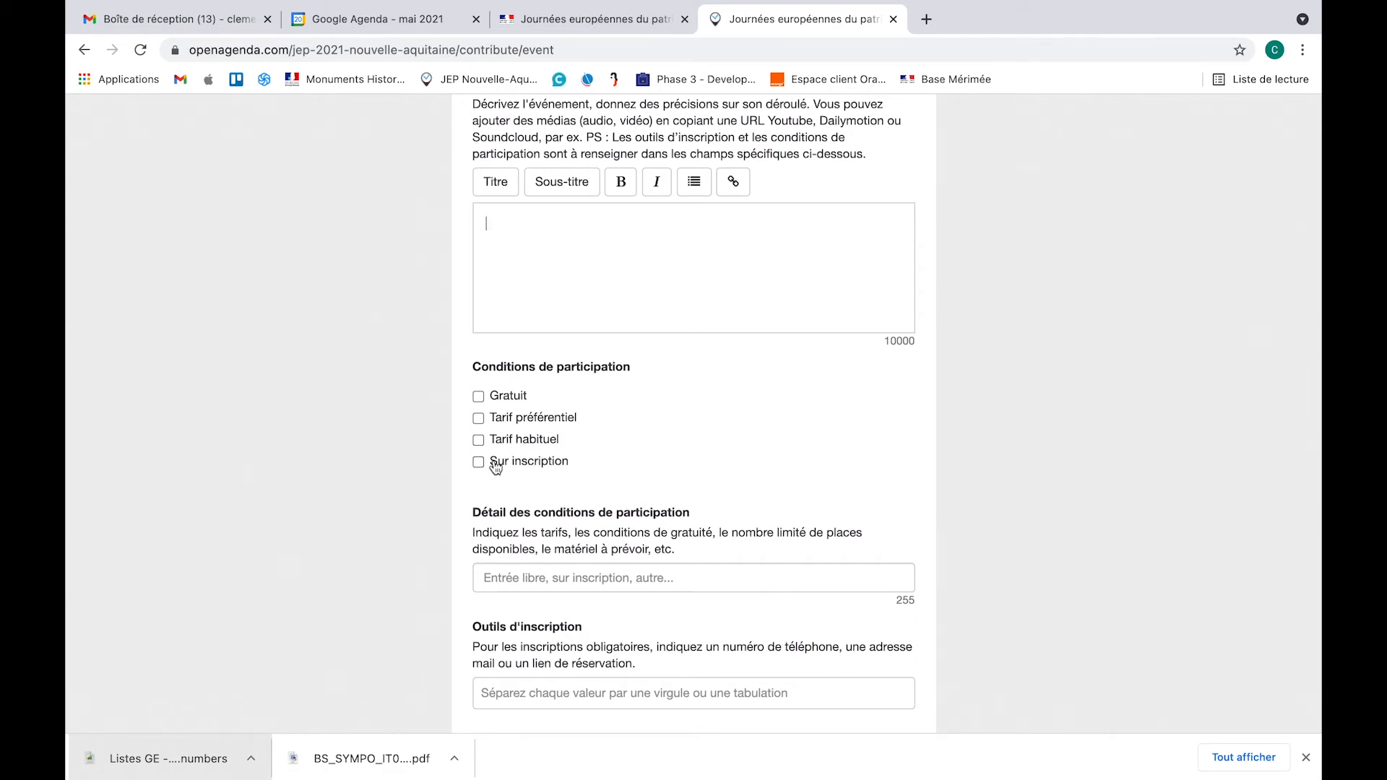
click(479, 397)
click(479, 399)
scroll(626, 434, down, 3)
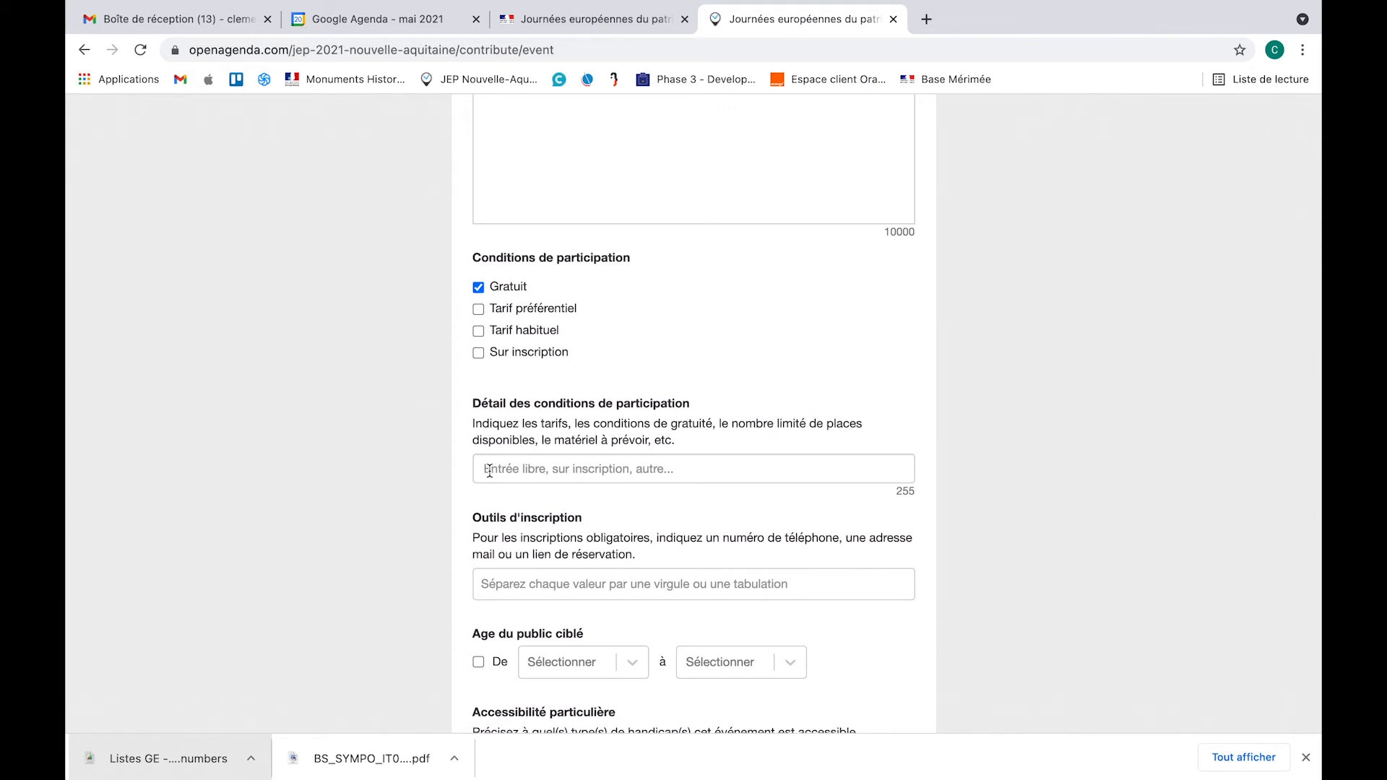
Step: Try the Sur inscription participation condition together with the registration tools field, and clear the option again
scroll(489, 471, down, 3)
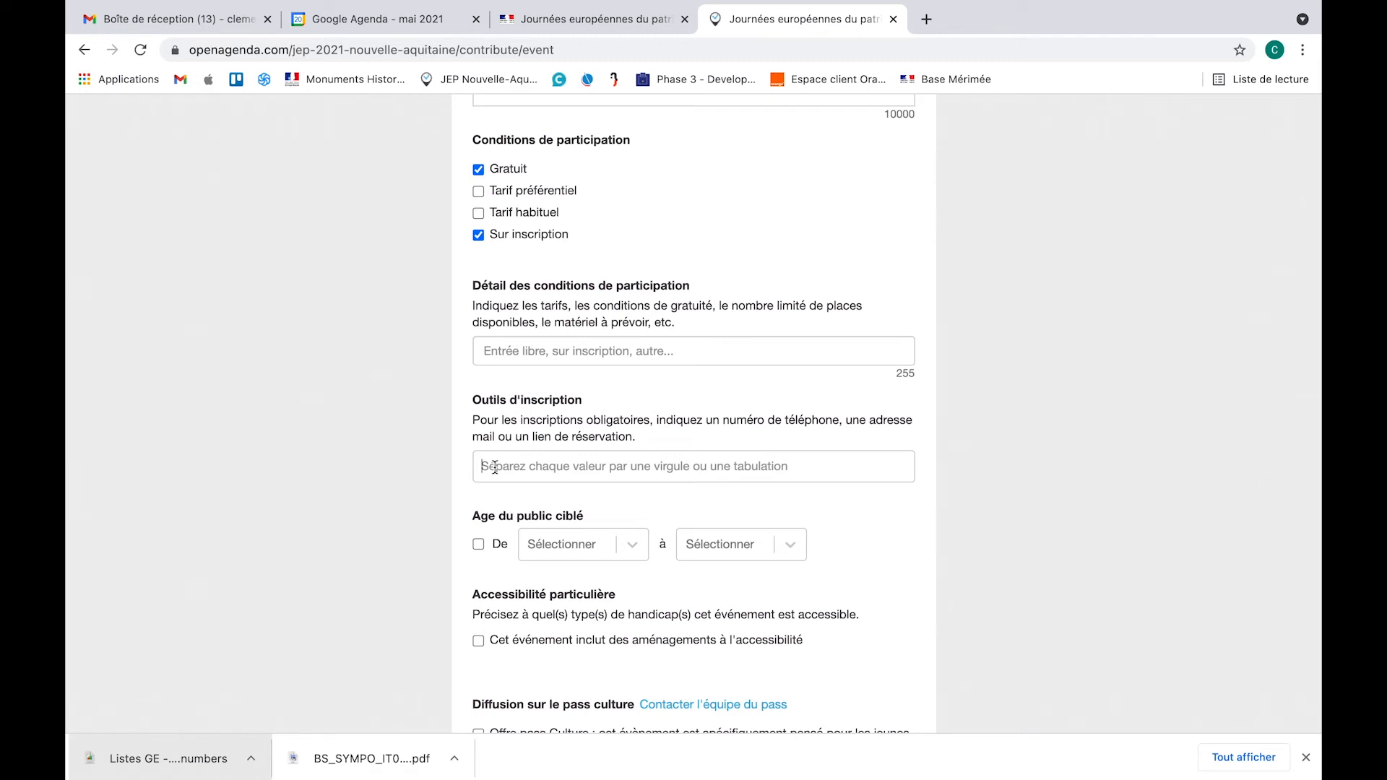
click(494, 467)
click(479, 234)
Step: Indicate that the event includes accessibility arrangements, opening the list of disability types
scroll(443, 488, down, 2)
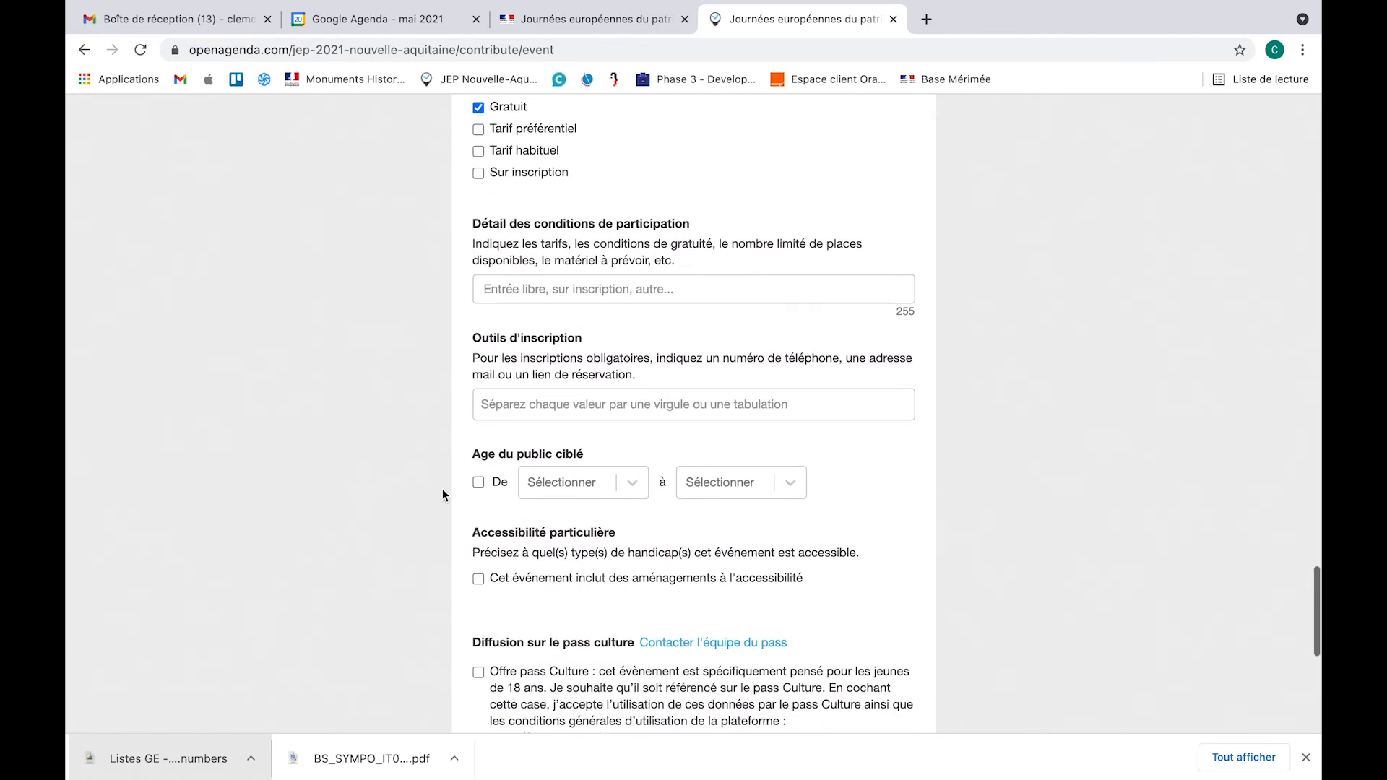
scroll(442, 488, down, 3)
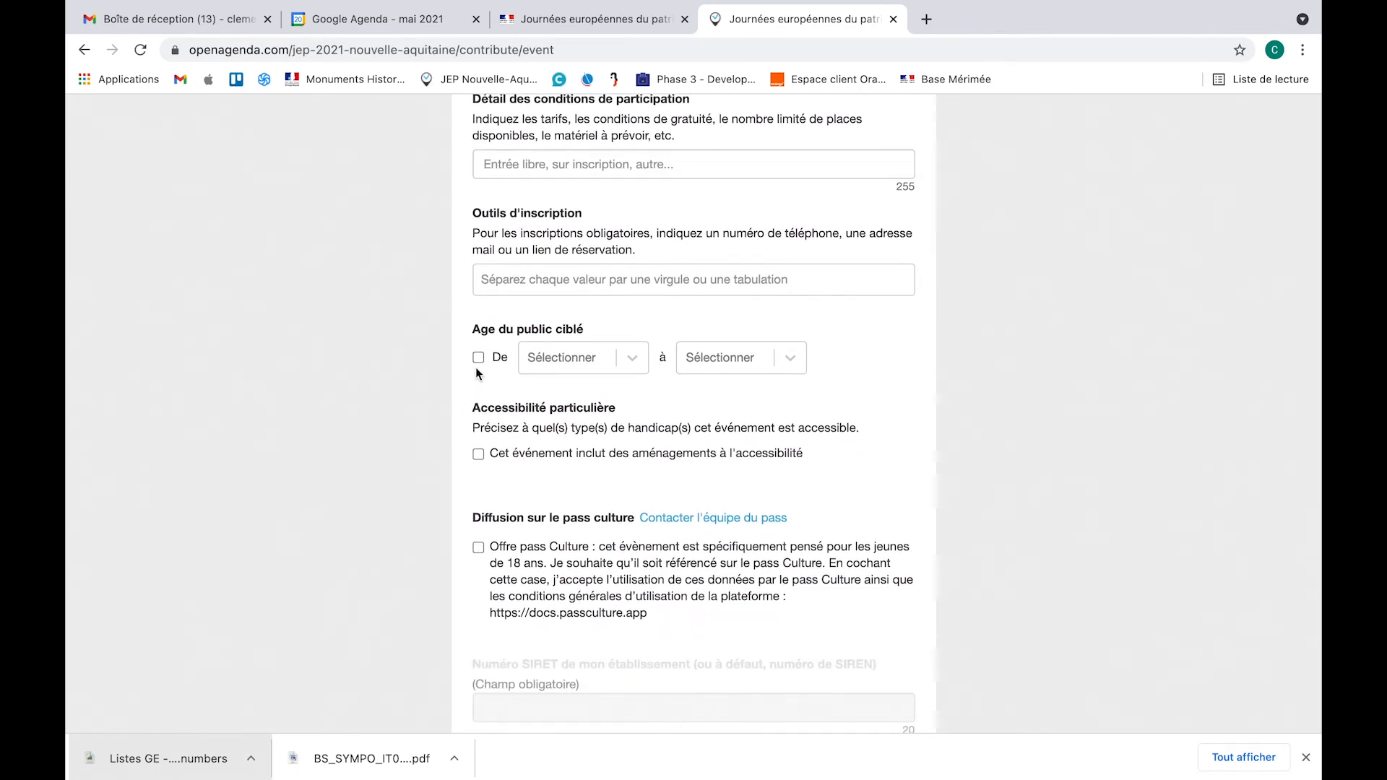
scroll(462, 394, down, 2)
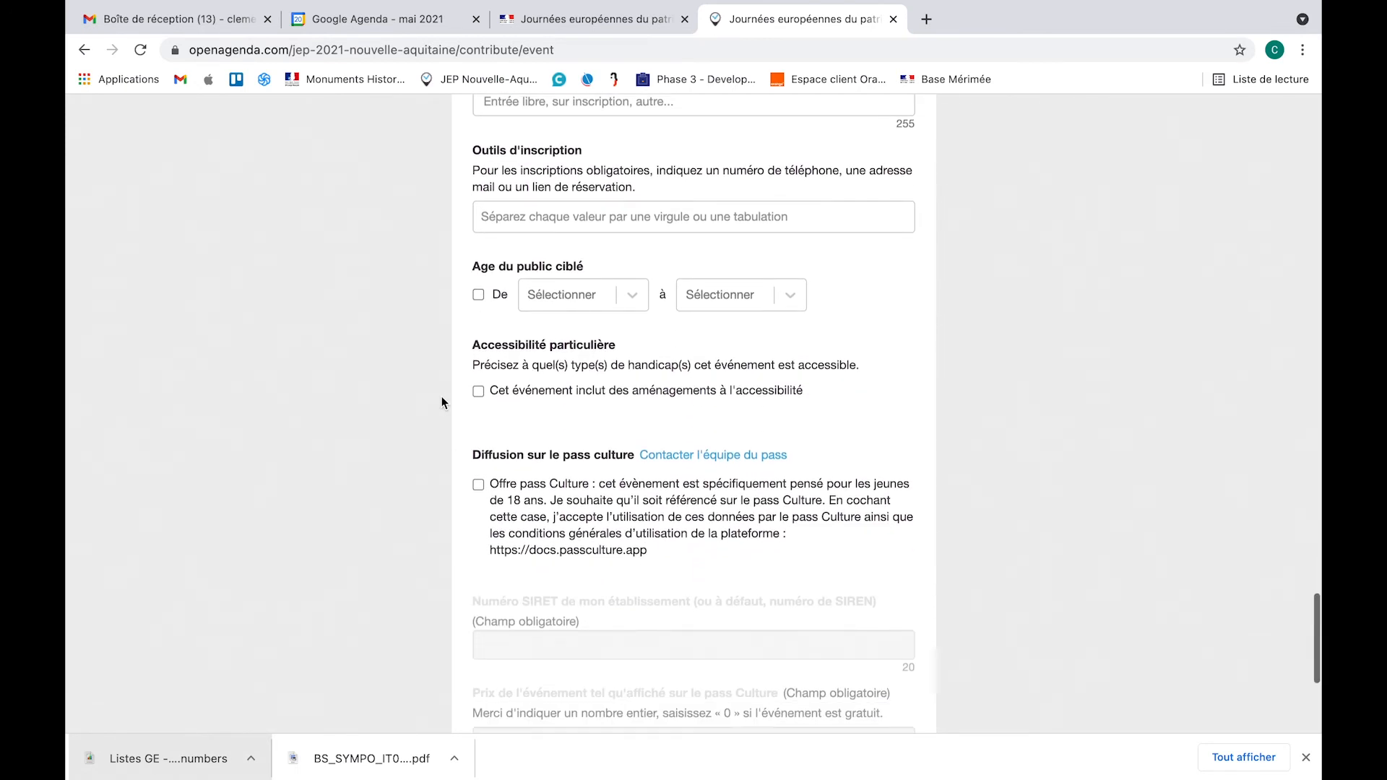
click(478, 392)
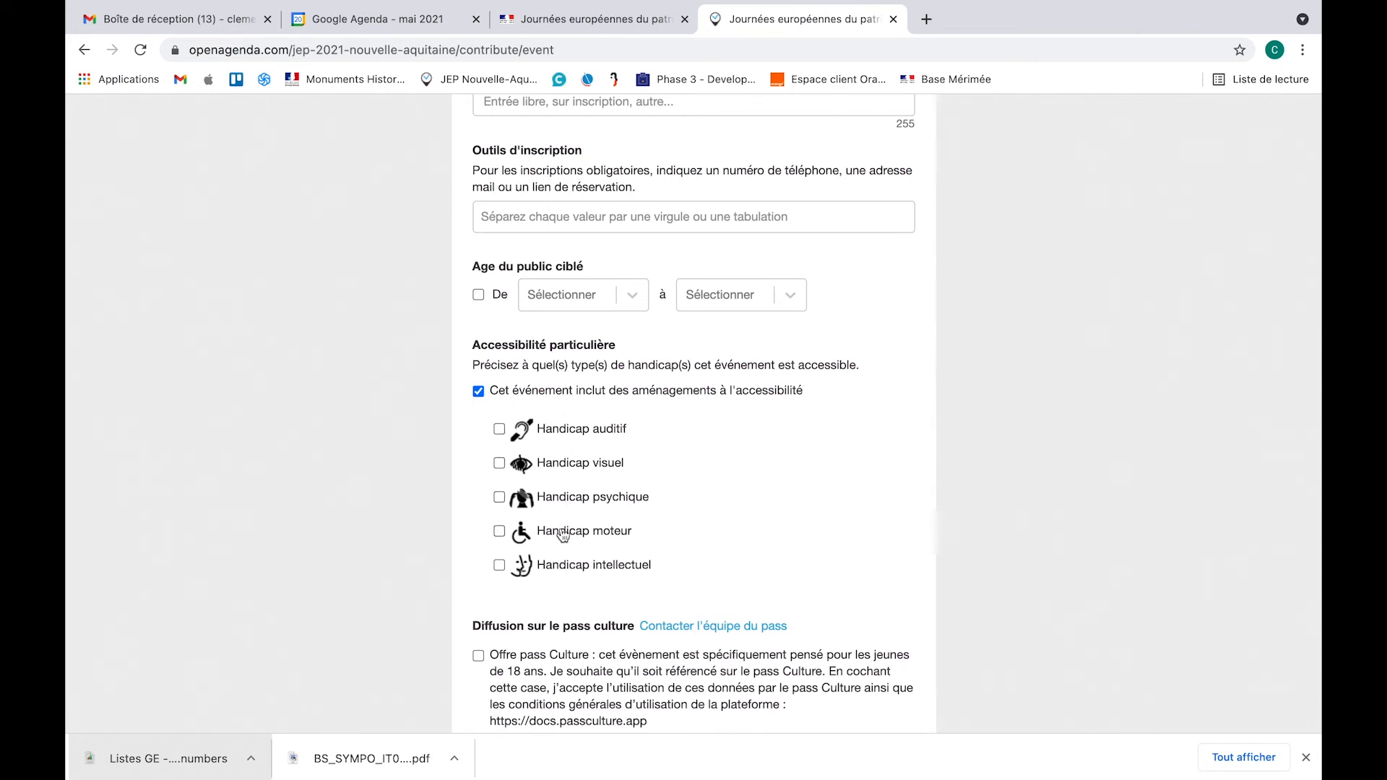
Step: Clear the option stating that the event includes accessibility arrangements under Accessibilité particulière
click(478, 393)
Step: Try the Offre pass Culture option to examine its SIRET number, price and URL fields, and clear the option again
scroll(473, 439, down, 4)
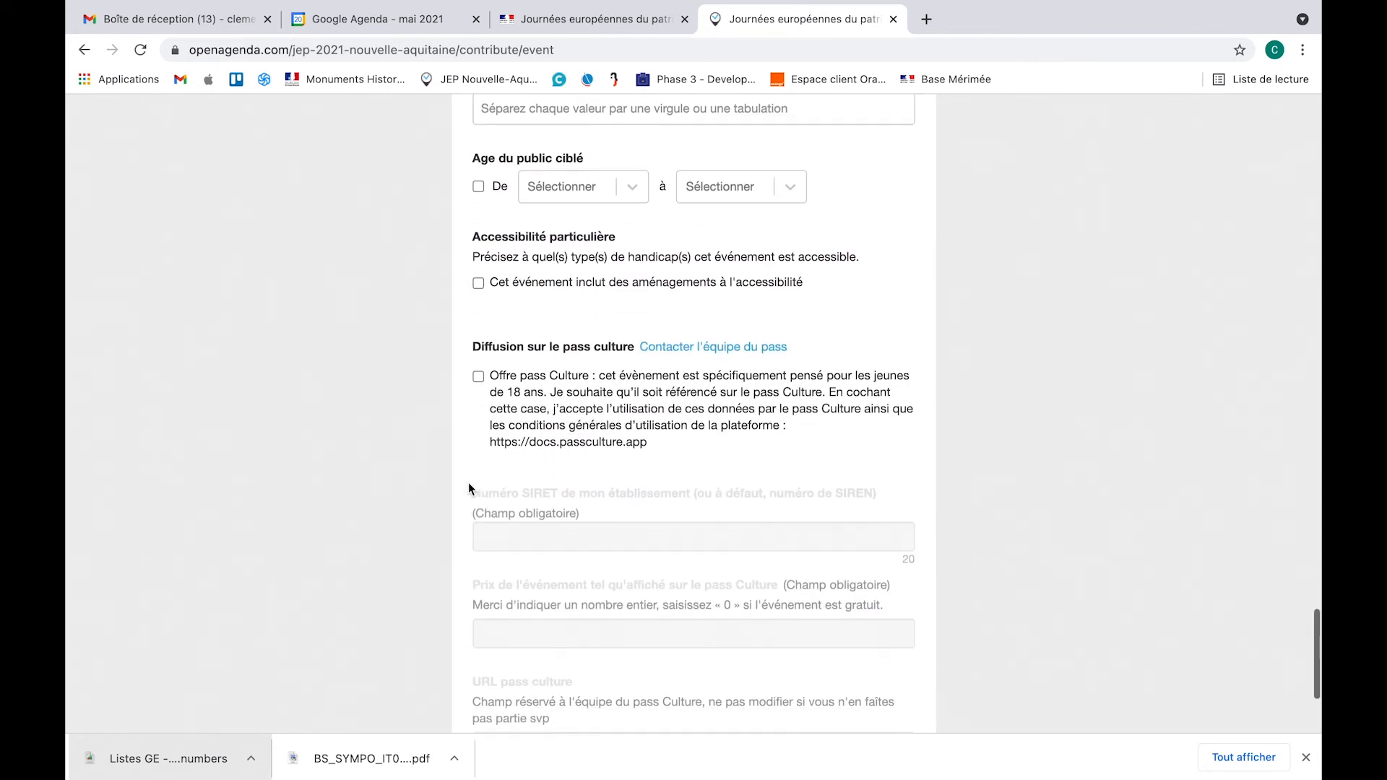
scroll(461, 379, down, 1)
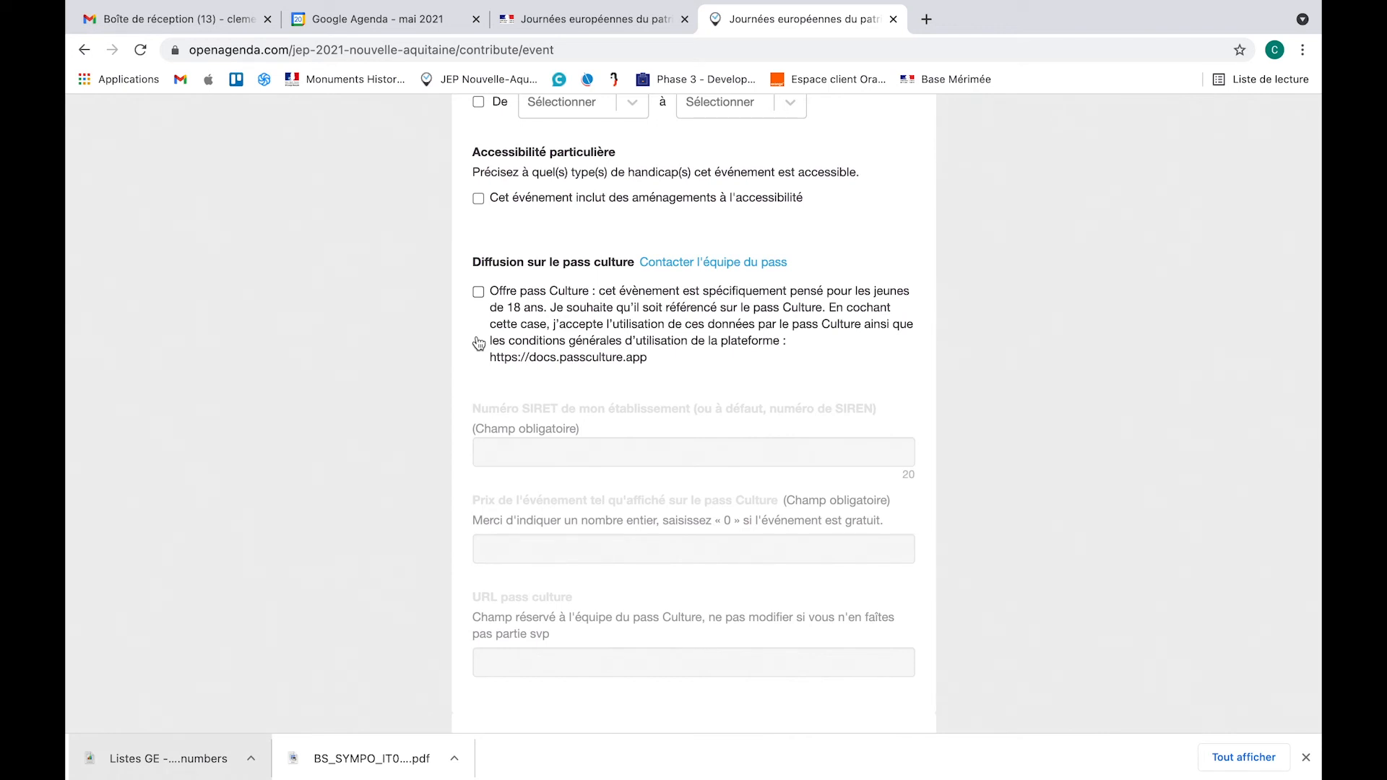
click(479, 292)
scroll(471, 358, down, 1)
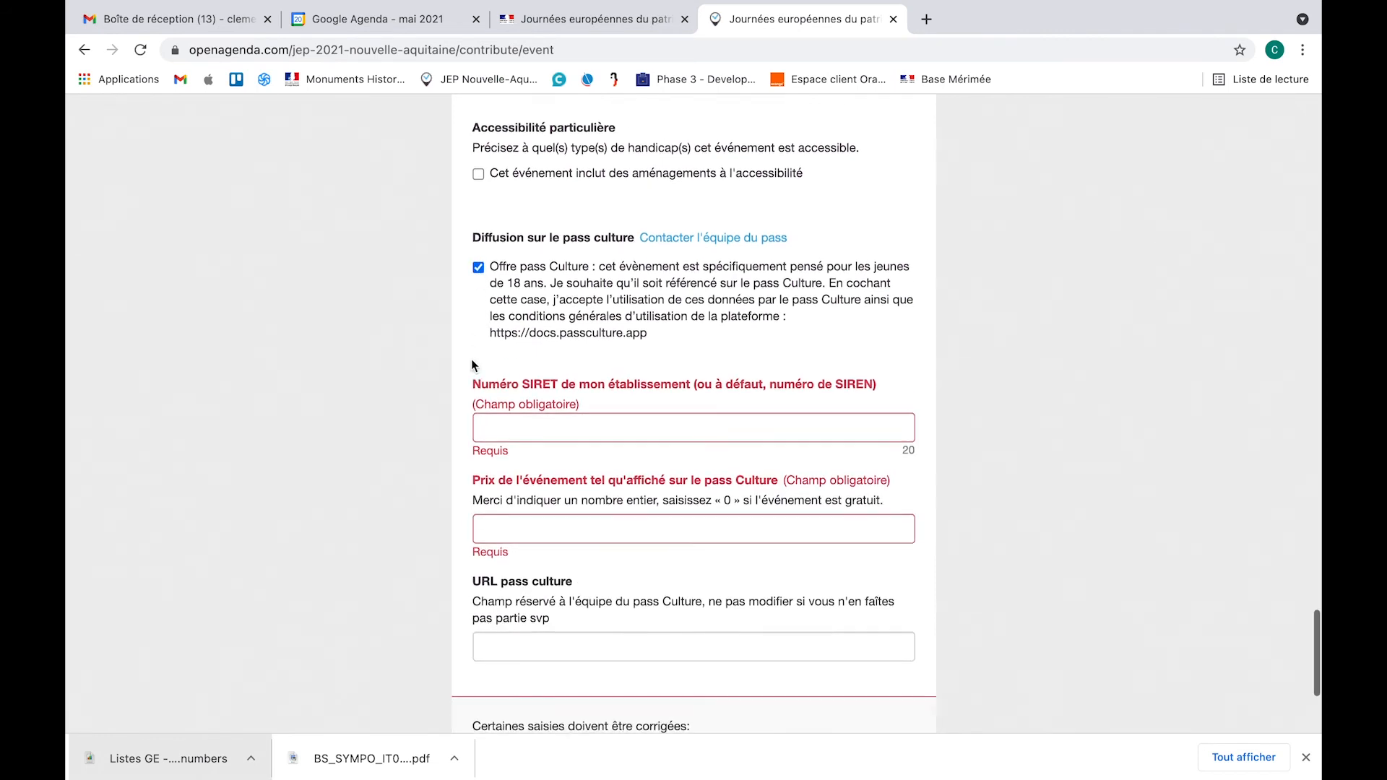
scroll(440, 382, down, 1)
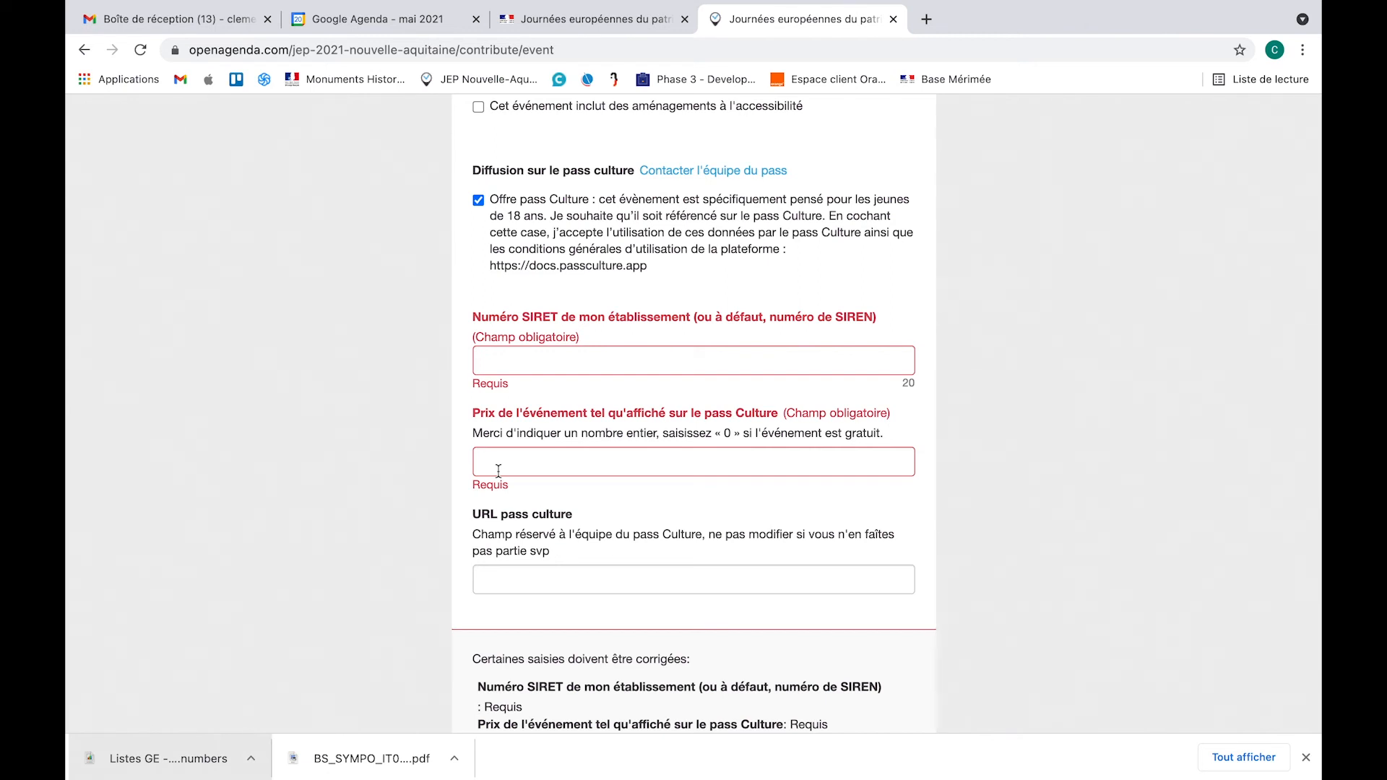
click(478, 200)
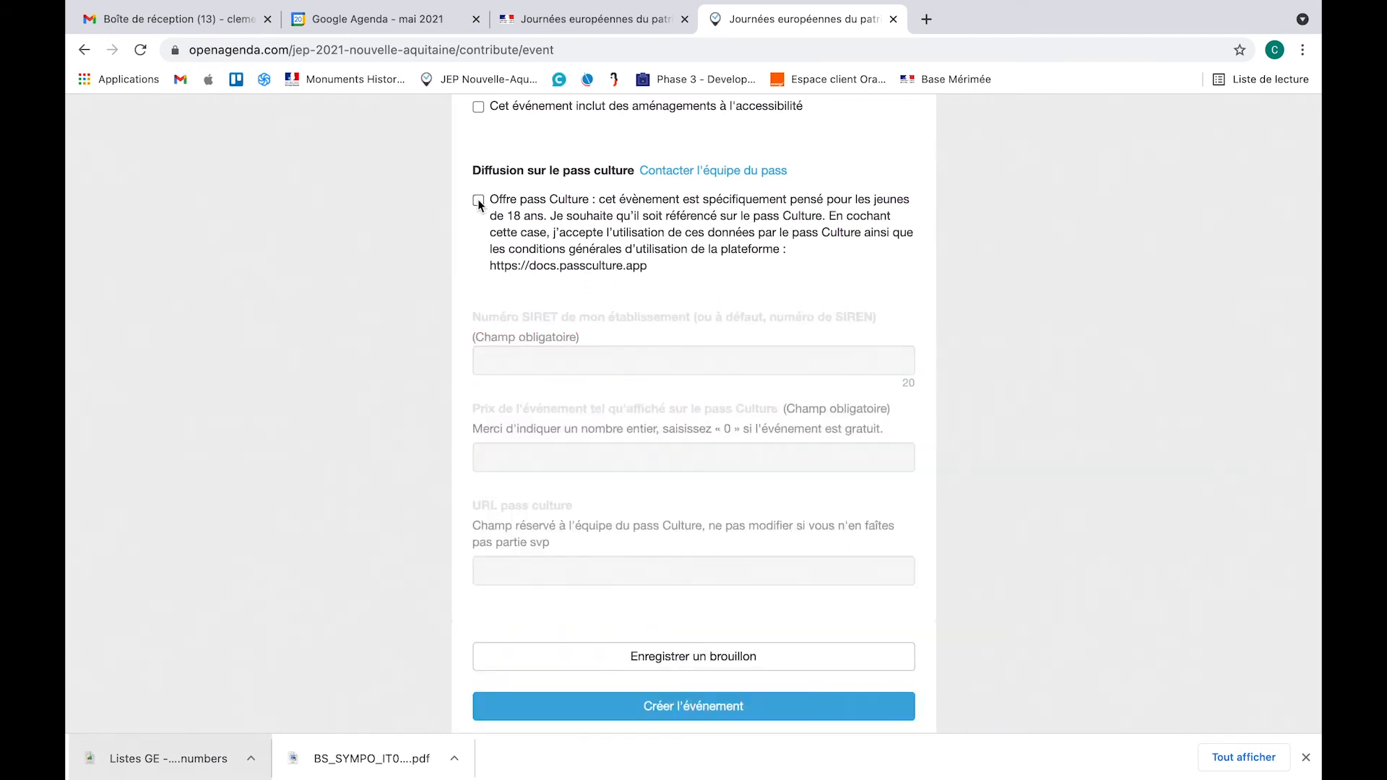
scroll(465, 286, down, 1)
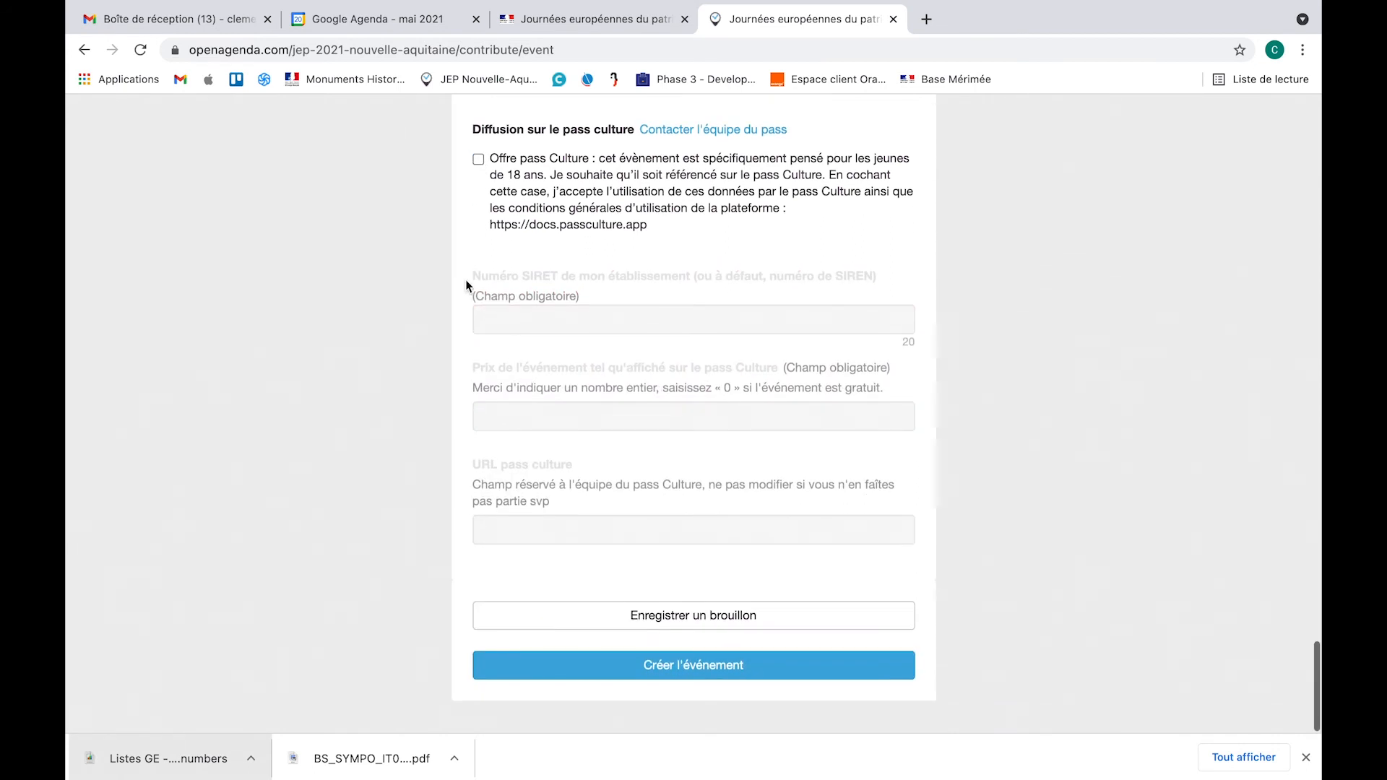